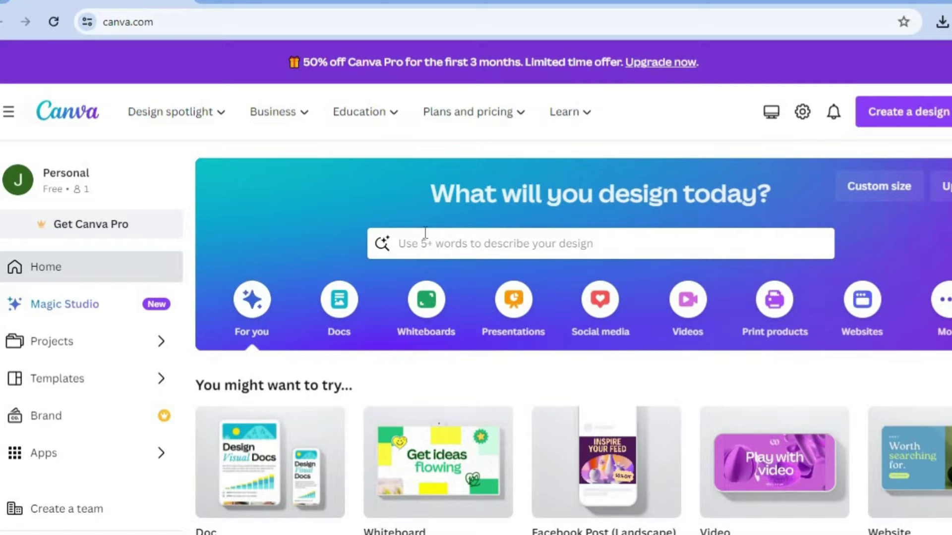
# Search the template library for "wedding websites".
pyautogui.click(439, 243)
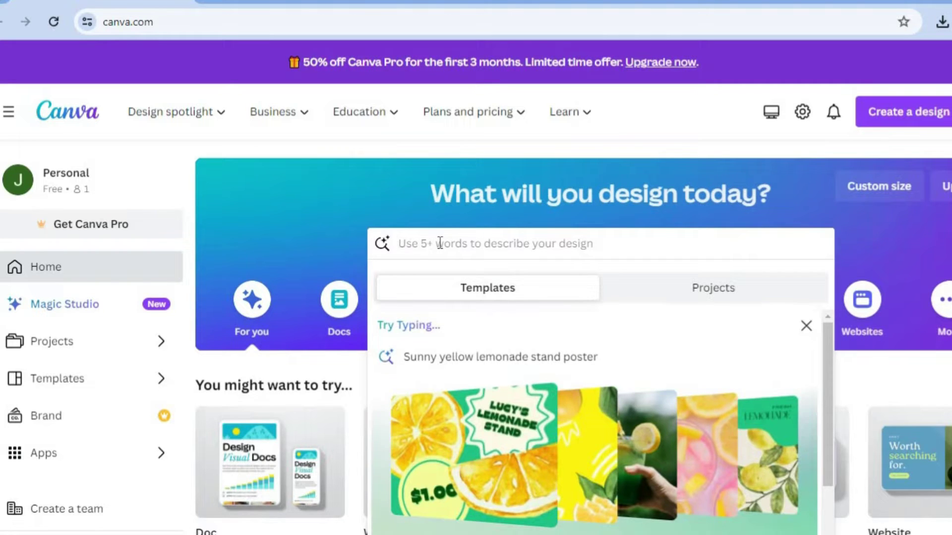
pyautogui.write('WEDD')
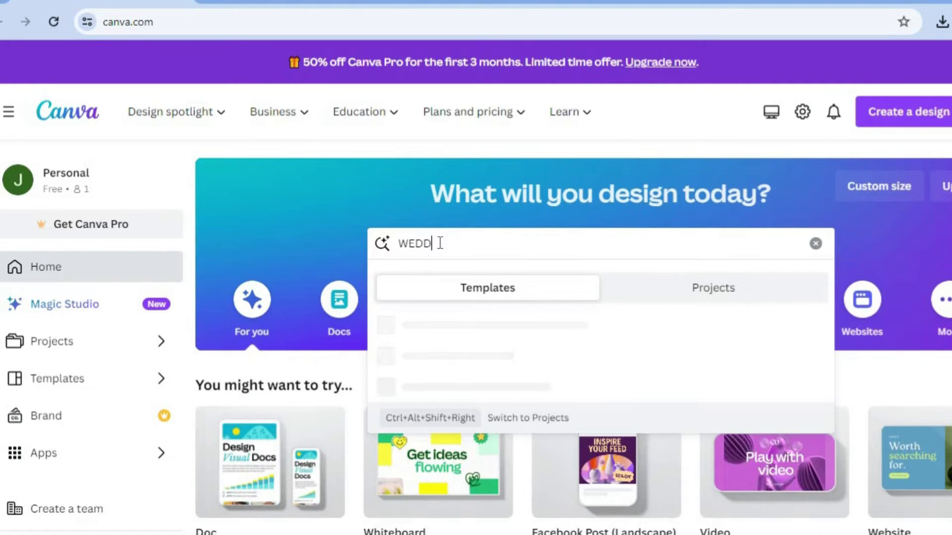
pyautogui.write('ING ')
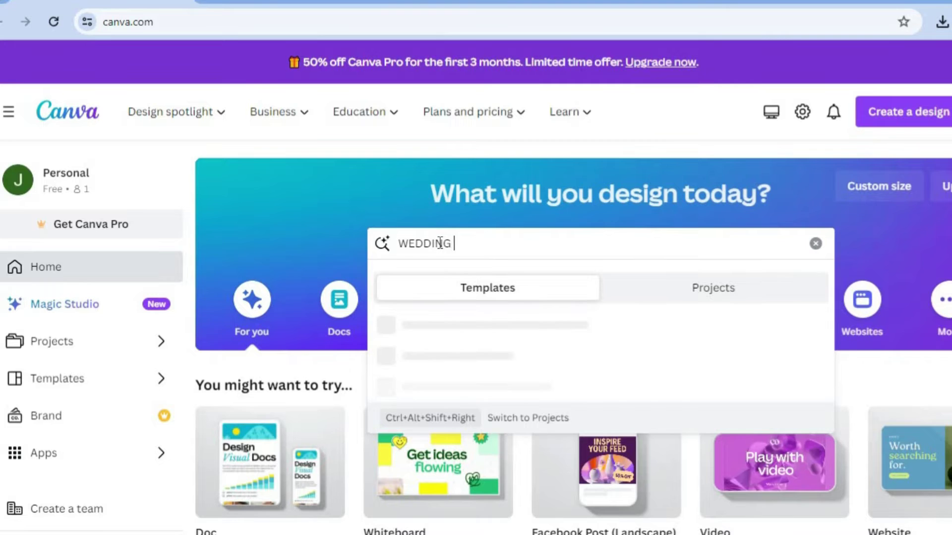
pyautogui.write('WEBS')
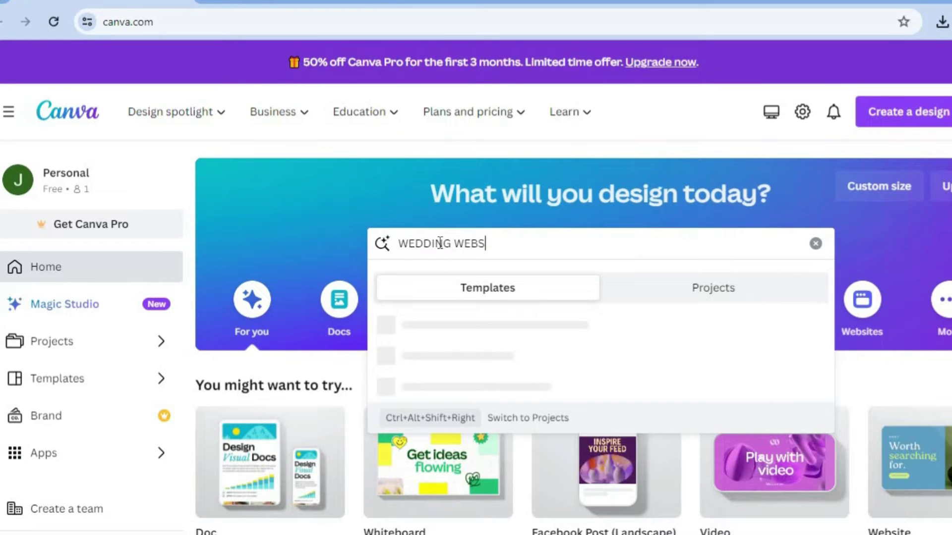
pyautogui.write('ITES')
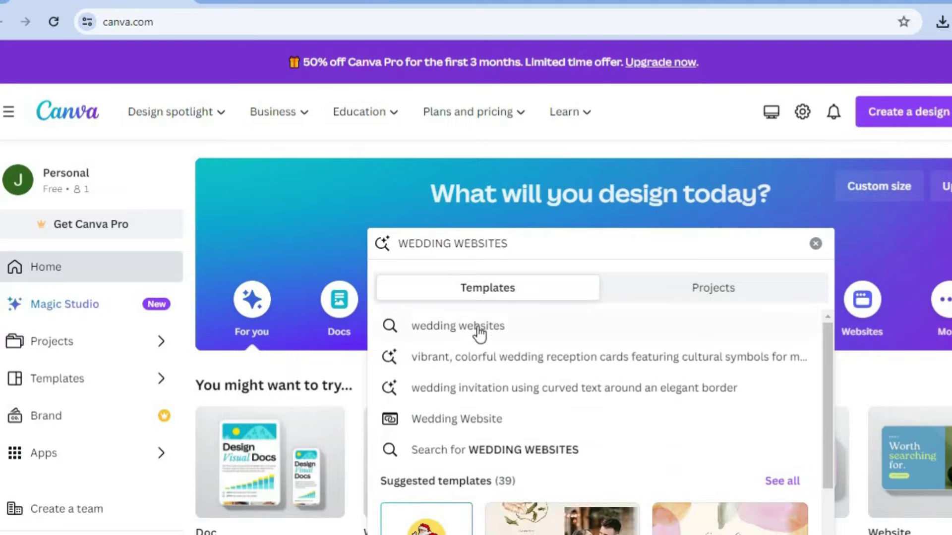
pyautogui.click(477, 328)
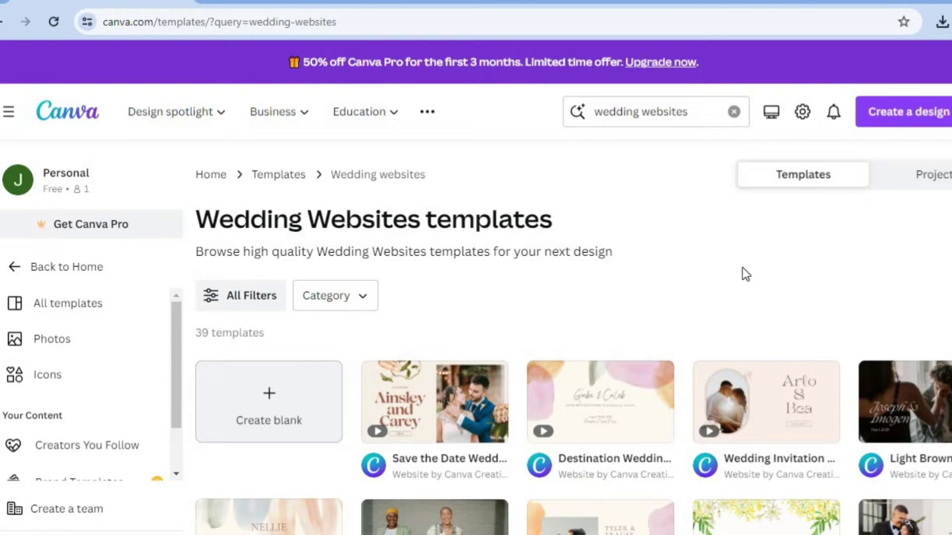
# Open the Light Orange Abstract Watercolor Intimate Wedding website template for customizing.
pyautogui.scroll(-1, 475, 337)
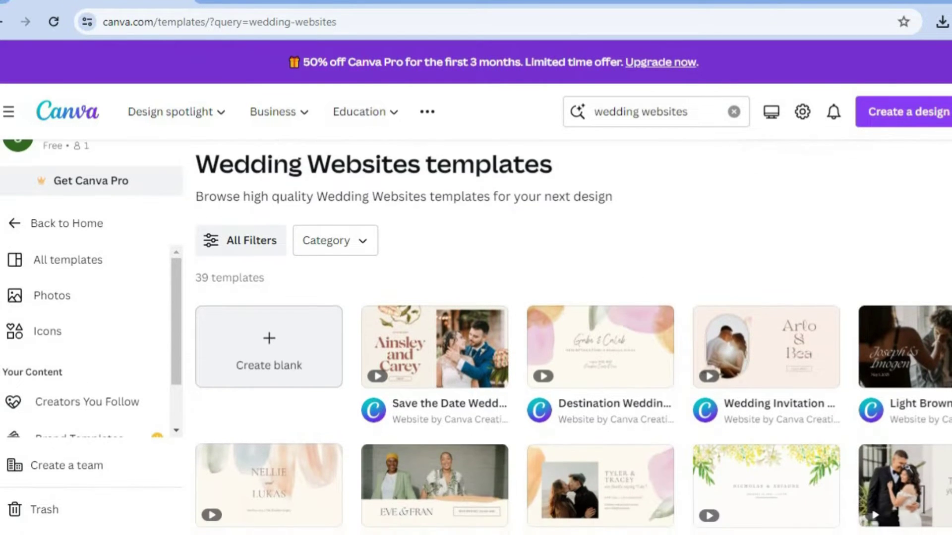
pyautogui.scroll(-2, 483, 245)
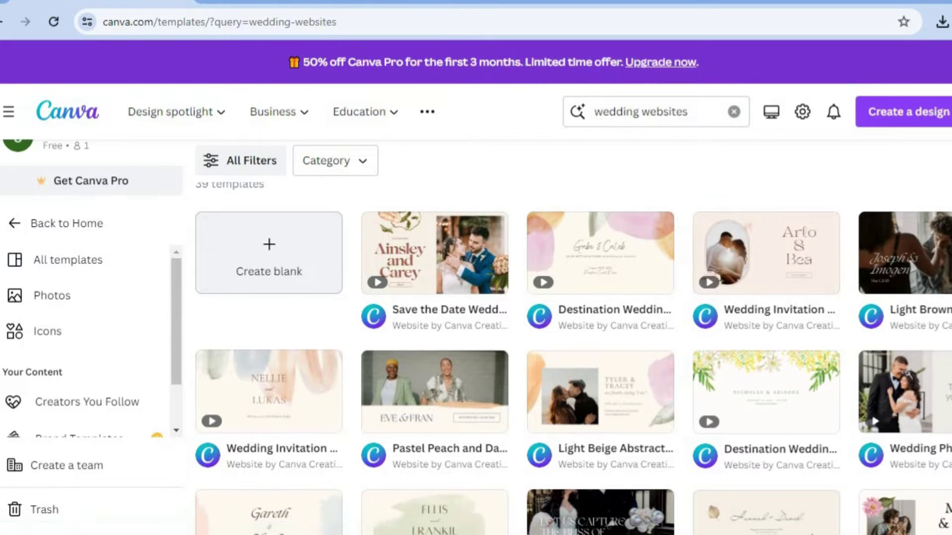
pyautogui.scroll(-3, 570, 322)
pyautogui.scroll(-3, 606, 405)
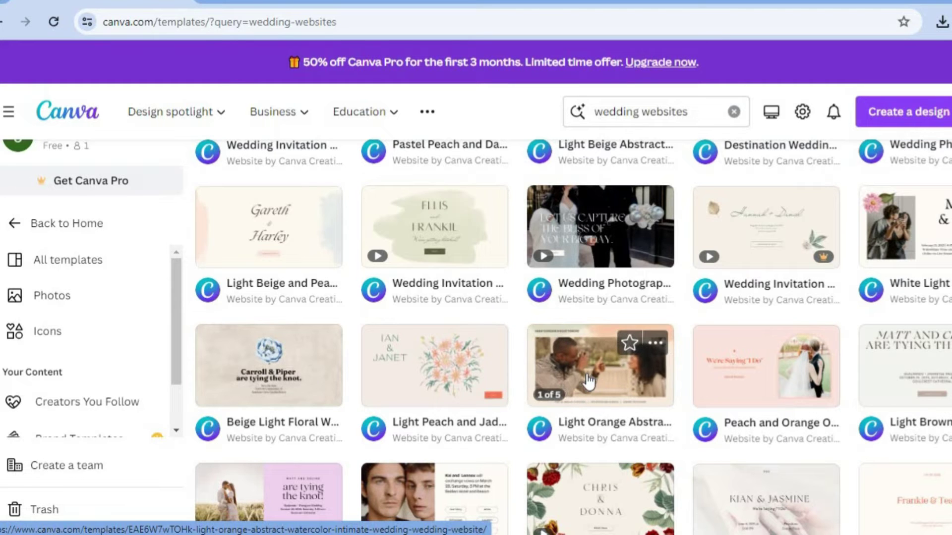
pyautogui.click(588, 382)
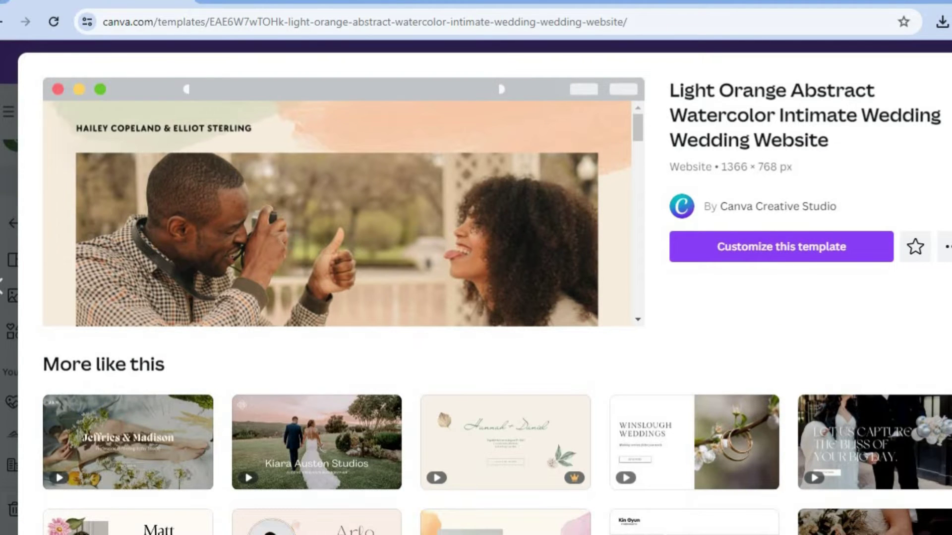
pyautogui.scroll(-5, 323, 226)
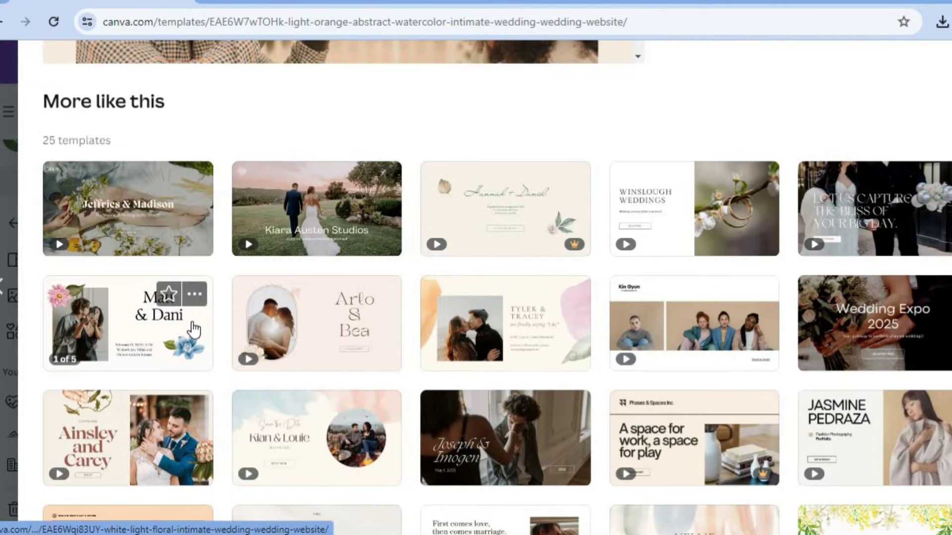
pyautogui.scroll(5, 788, 268)
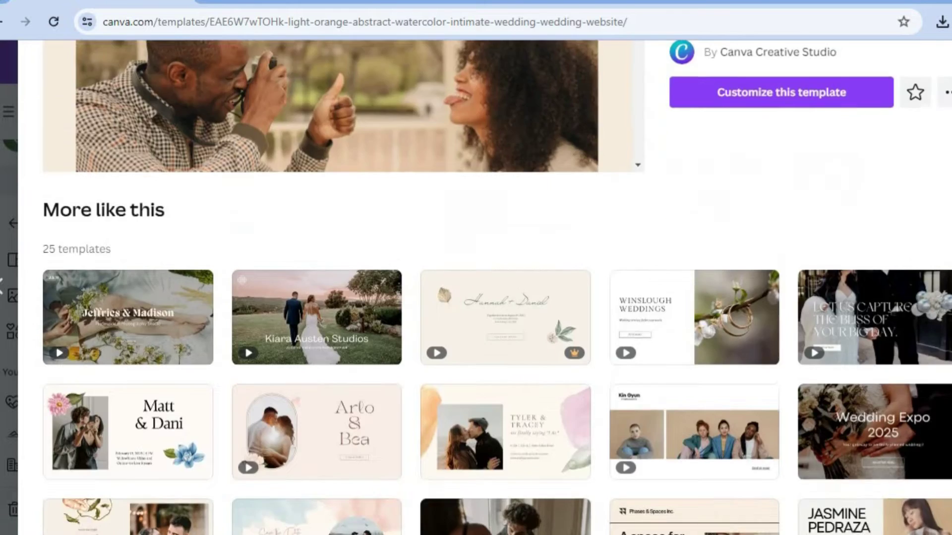
pyautogui.click(786, 258)
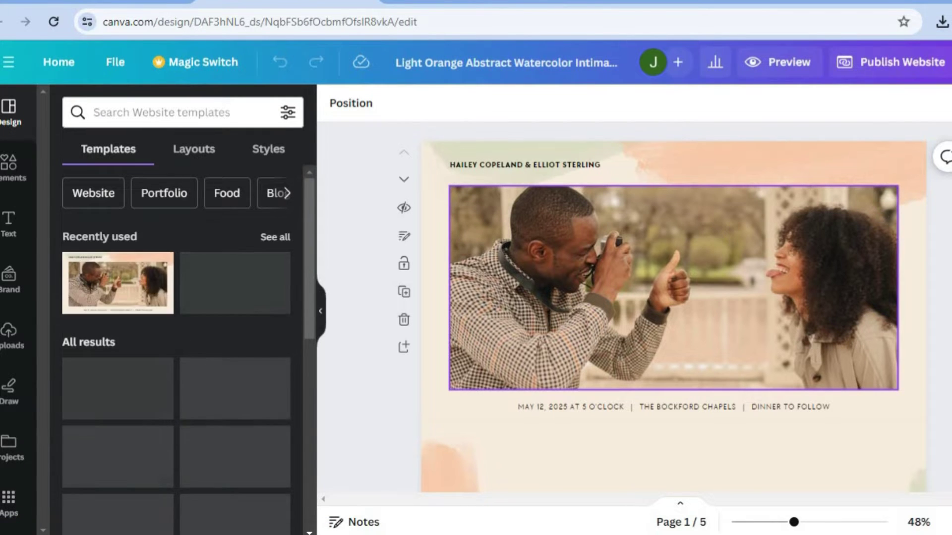
# Review all five pages of the wedding website template, from the cover photo to the closing RSVP section.
pyautogui.scroll(-2, 879, 207)
pyautogui.scroll(-2, 660, 246)
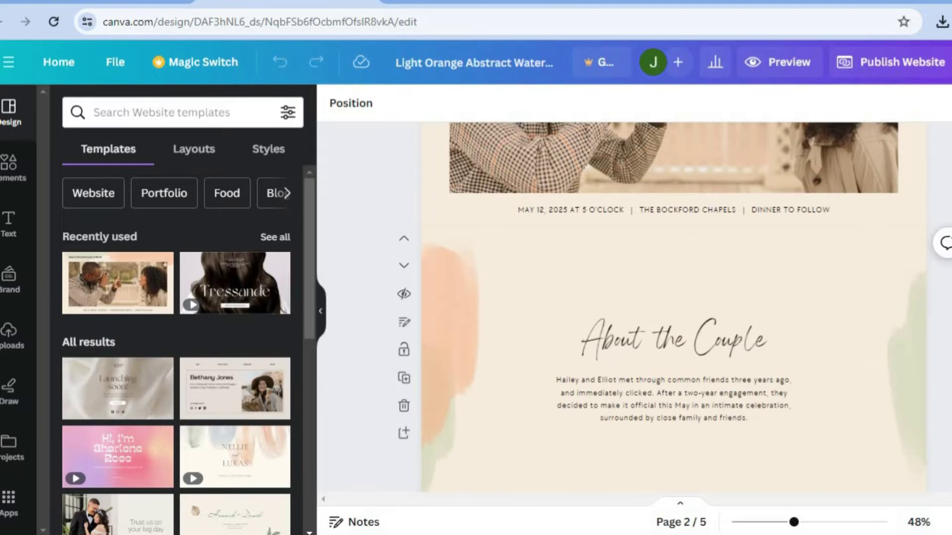
pyautogui.scroll(-10, 674, 307)
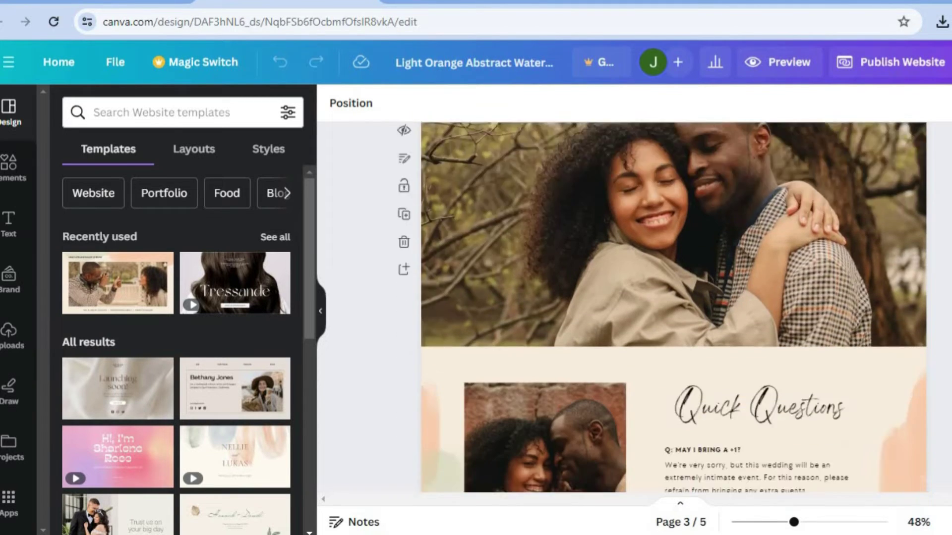
pyautogui.scroll(-8, 674, 307)
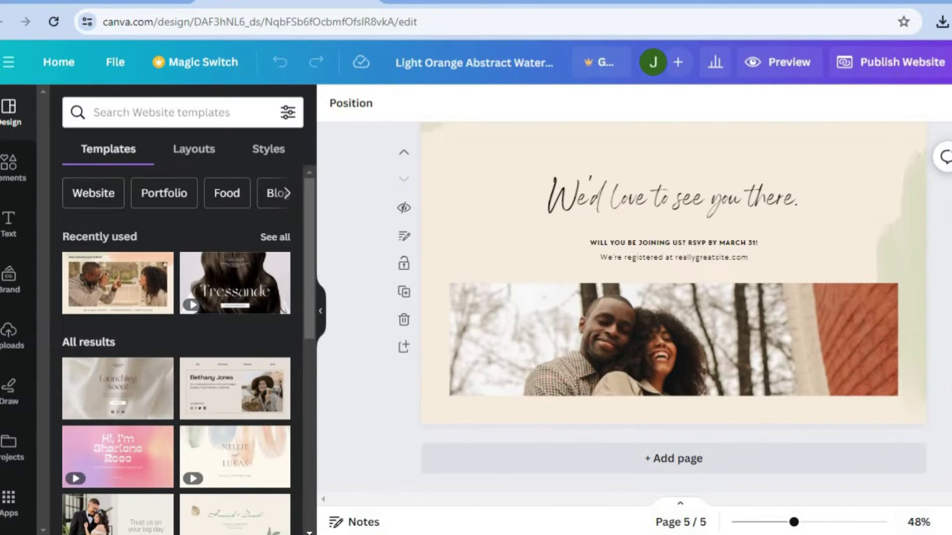
pyautogui.scroll(2, 674, 307)
pyautogui.scroll(15, 674, 308)
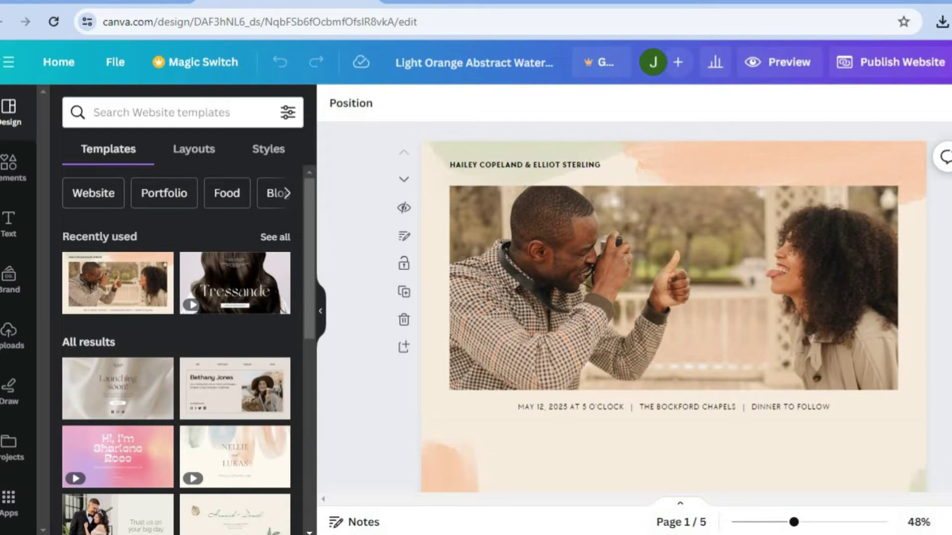
pyautogui.click(558, 167)
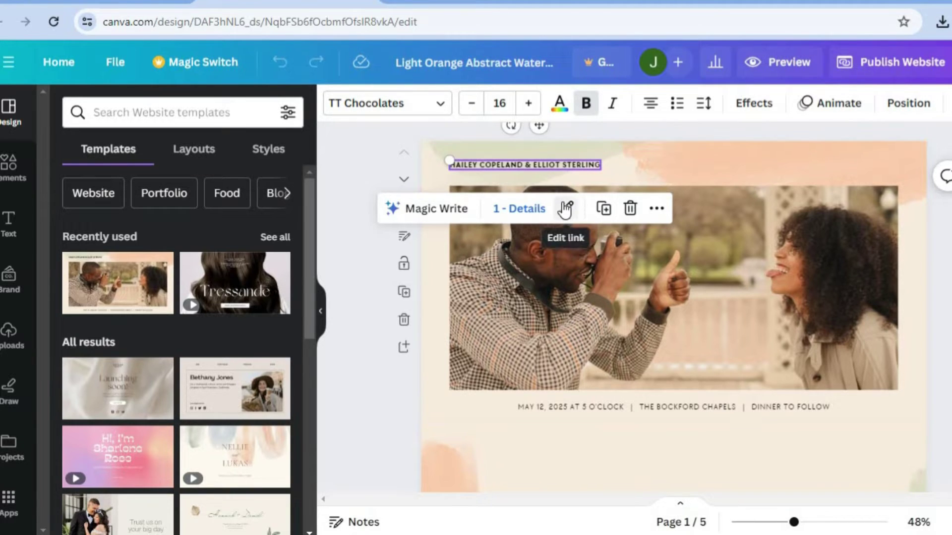
pyautogui.click(565, 210)
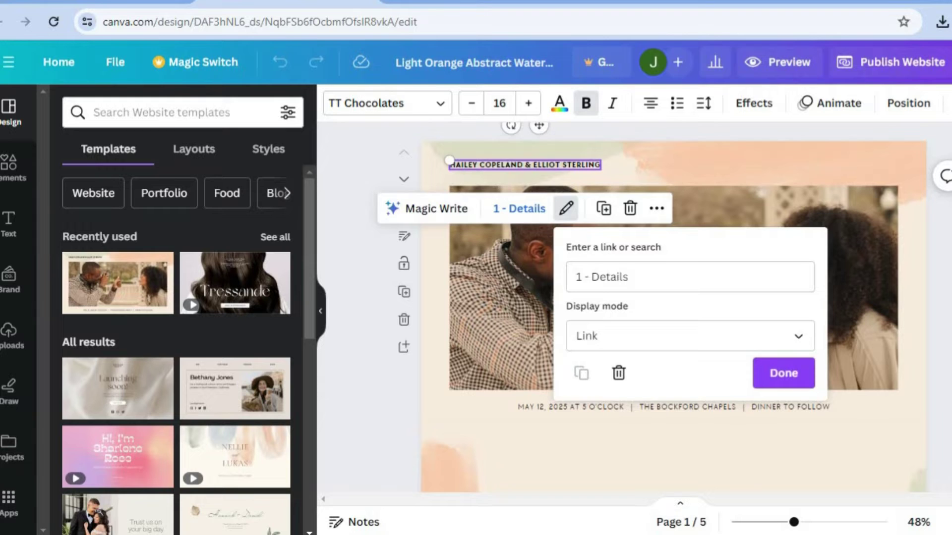
pyautogui.press('Escape')
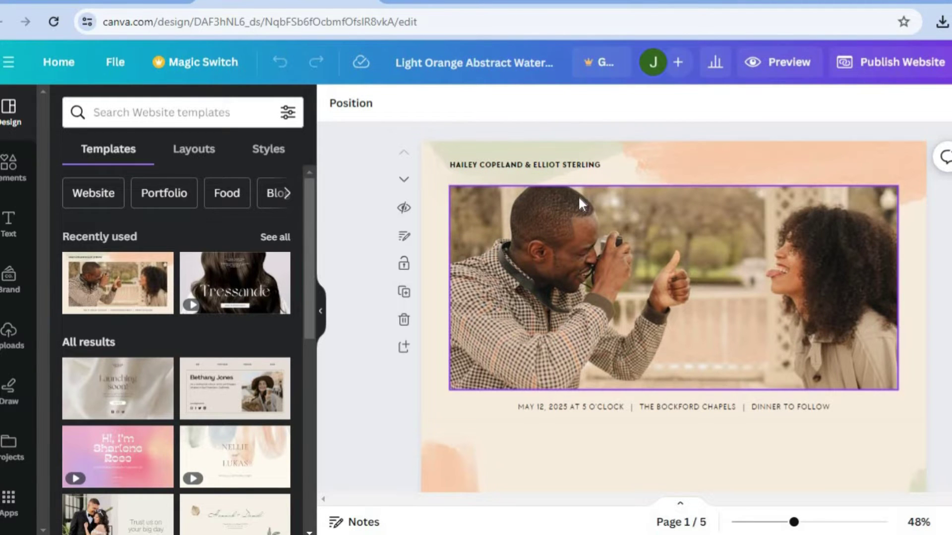
# Replace the couple's names in the heading above the first page's photo with "SIMPLE ANSERS".
pyautogui.click(553, 174)
pyautogui.doubleClick(561, 165)
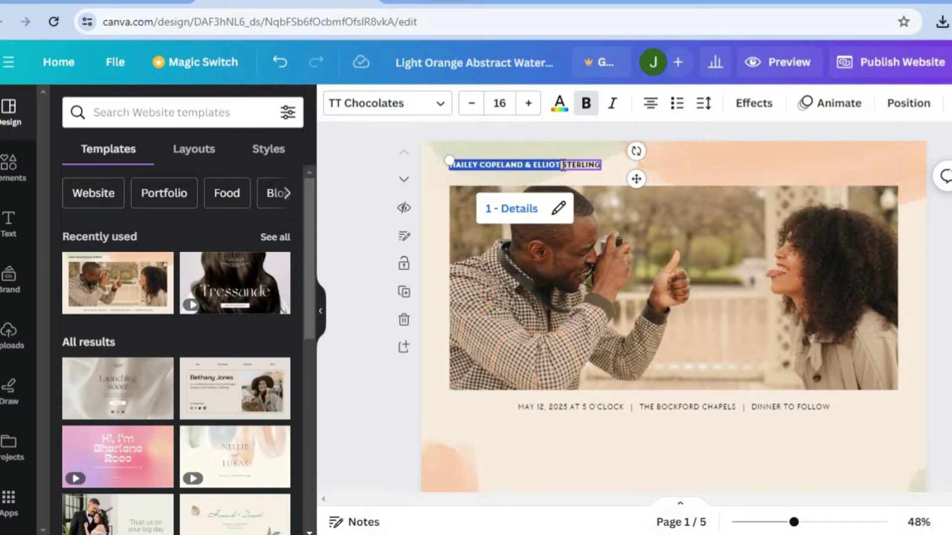
pyautogui.doubleClick(599, 165)
pyautogui.moveTo(601, 168); pyautogui.dragTo(497, 160)
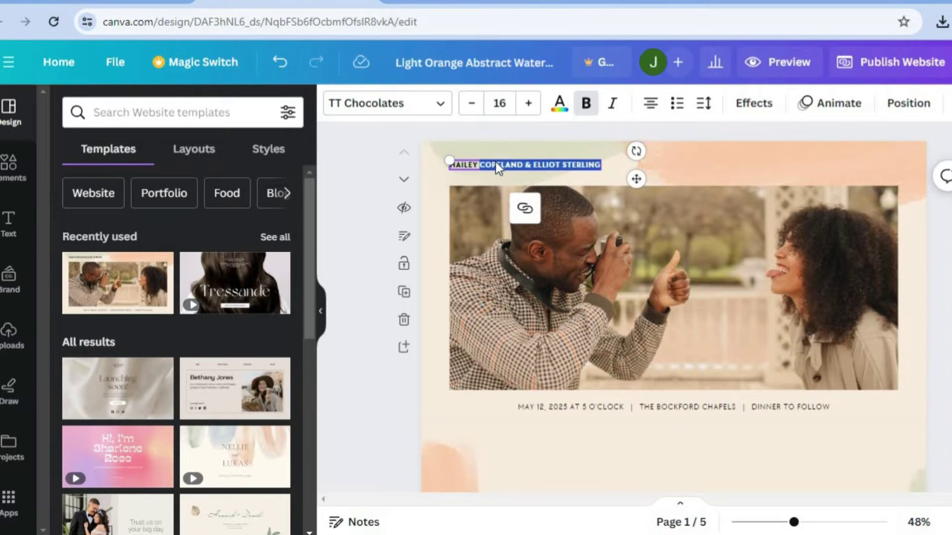
pyautogui.press('BackSpace')
pyautogui.press('BackSpace')
pyautogui.press('BackSpace')
pyautogui.press('BackSpace')
pyautogui.press('BackSpace')
pyautogui.press('BackSpace')
pyautogui.press('BackSpace')
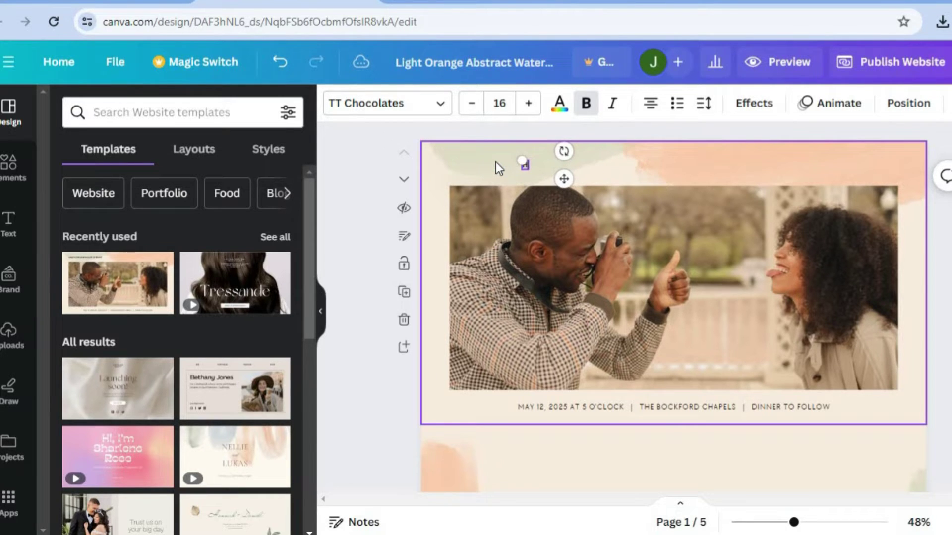
pyautogui.write('SIMPLE ANSERS')
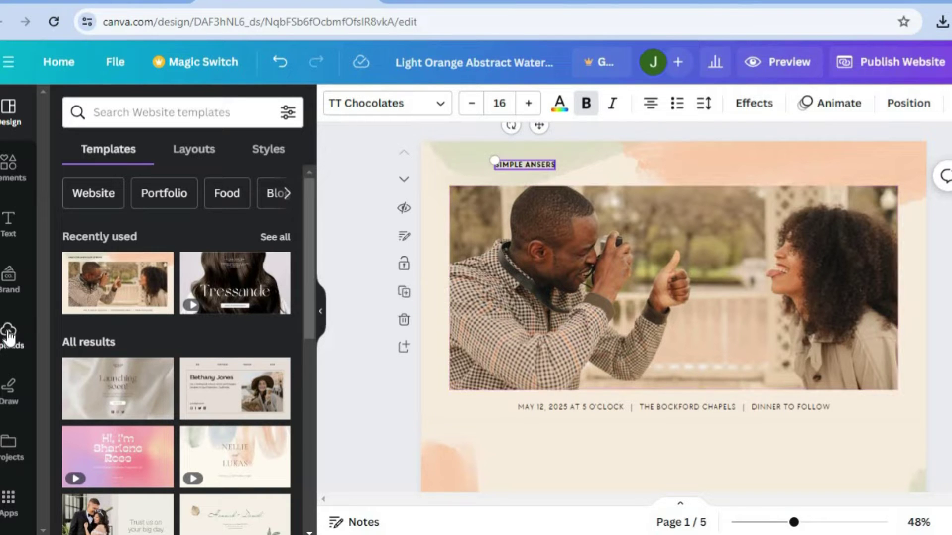
# Search the design elements for "couple".
pyautogui.click(8, 336)
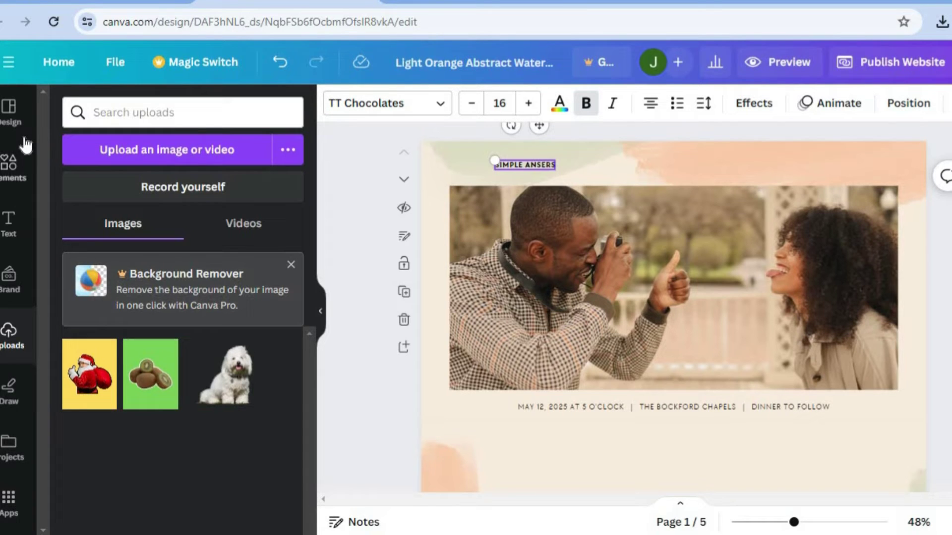
pyautogui.click(11, 171)
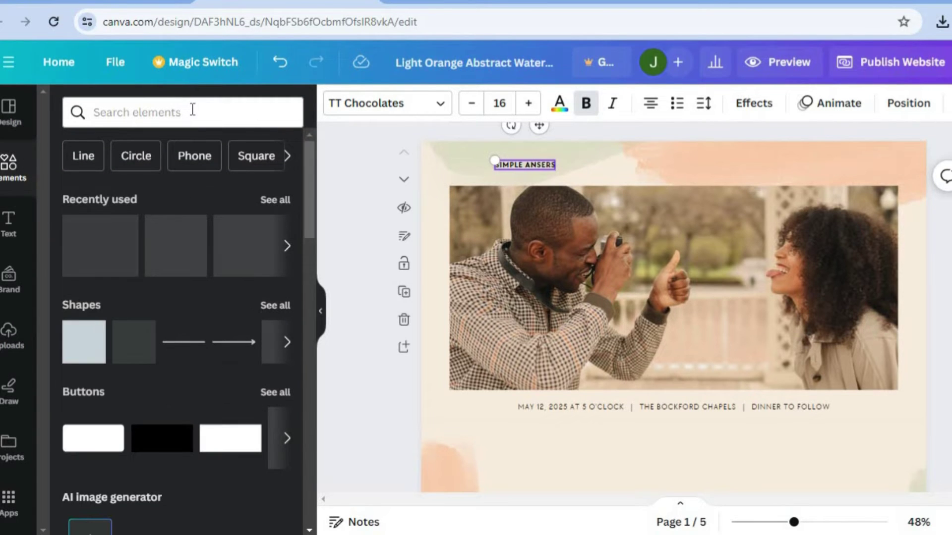
pyautogui.click(193, 109)
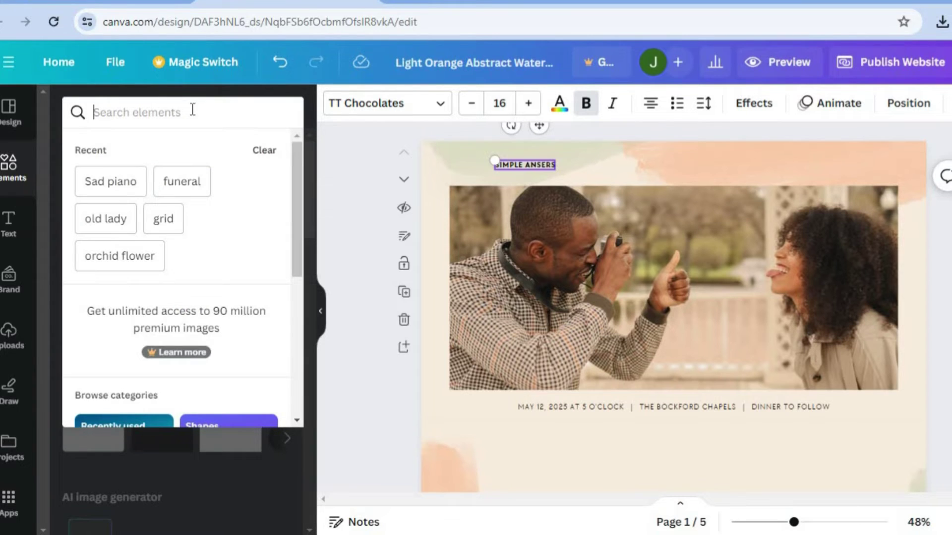
pyautogui.write('couple')
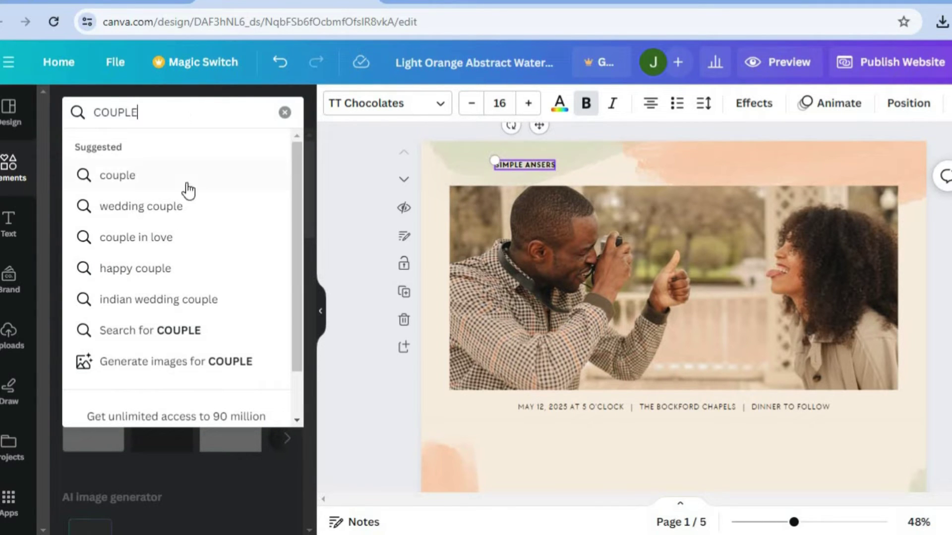
pyautogui.click(163, 179)
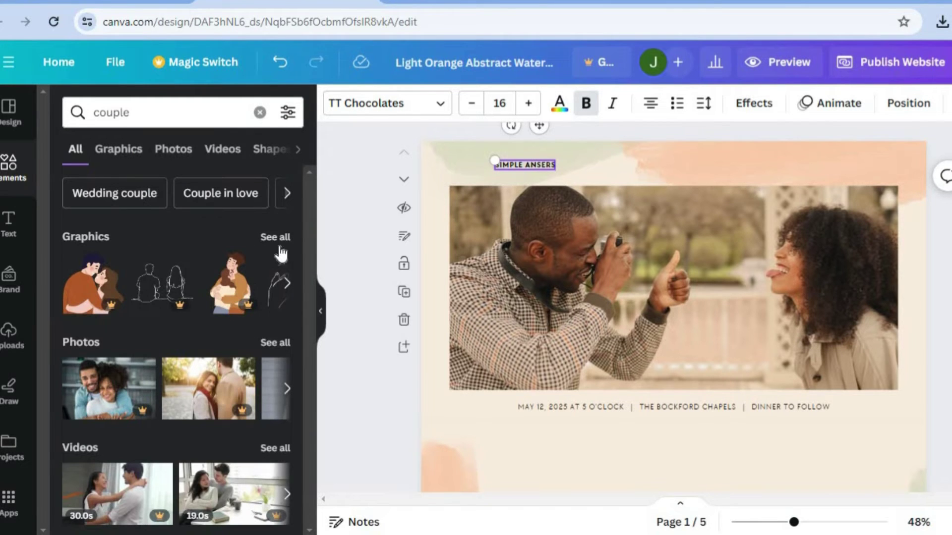
# Replace the first page's main picture with the photo of a couple walking along a beach boardwalk at sunset.
pyautogui.click(275, 343)
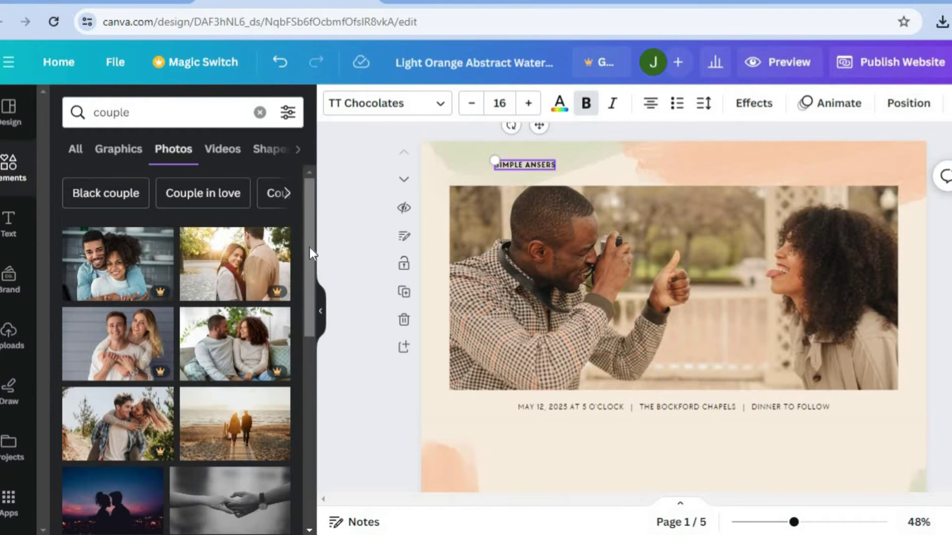
pyautogui.moveTo(310, 245); pyautogui.dragTo(307, 306)
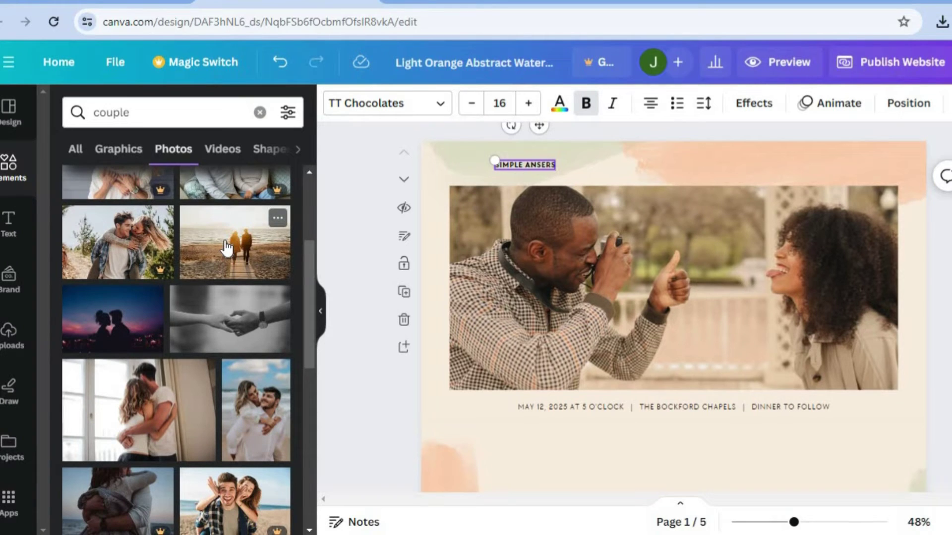
pyautogui.moveTo(226, 246); pyautogui.dragTo(869, 299)
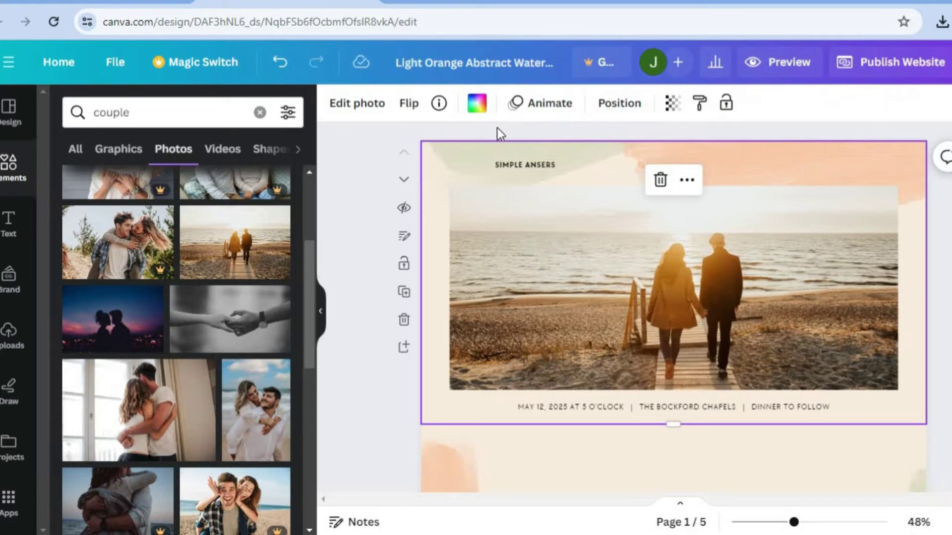
pyautogui.click(475, 106)
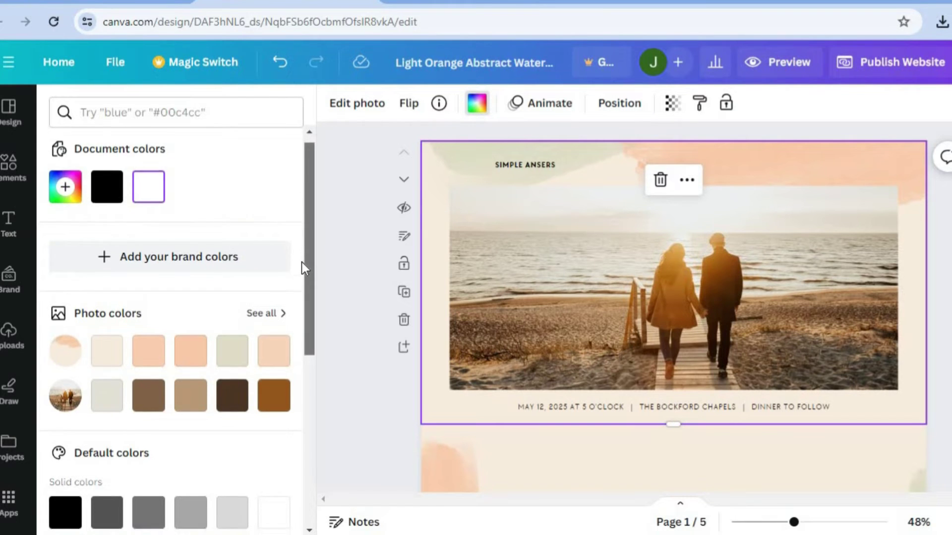
pyautogui.scroll(-3, 198, 273)
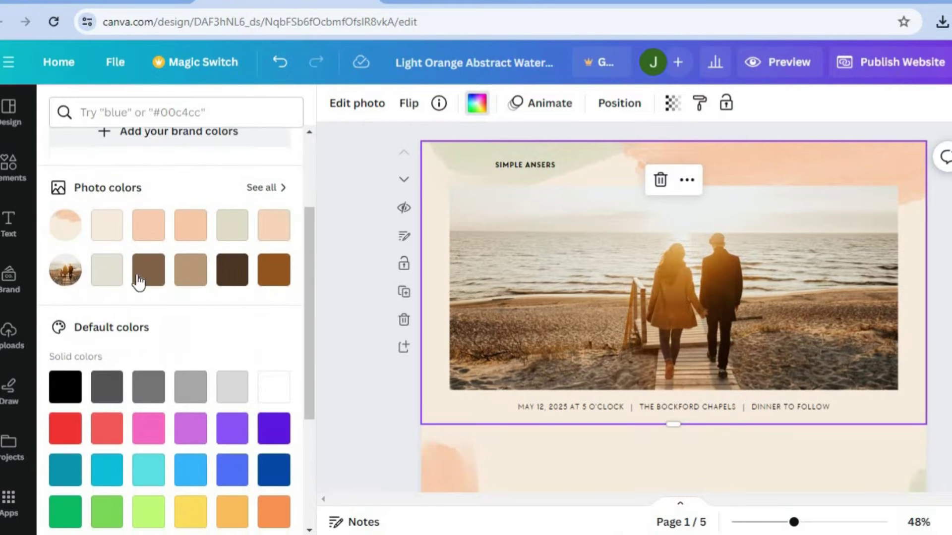
pyautogui.click(337, 279)
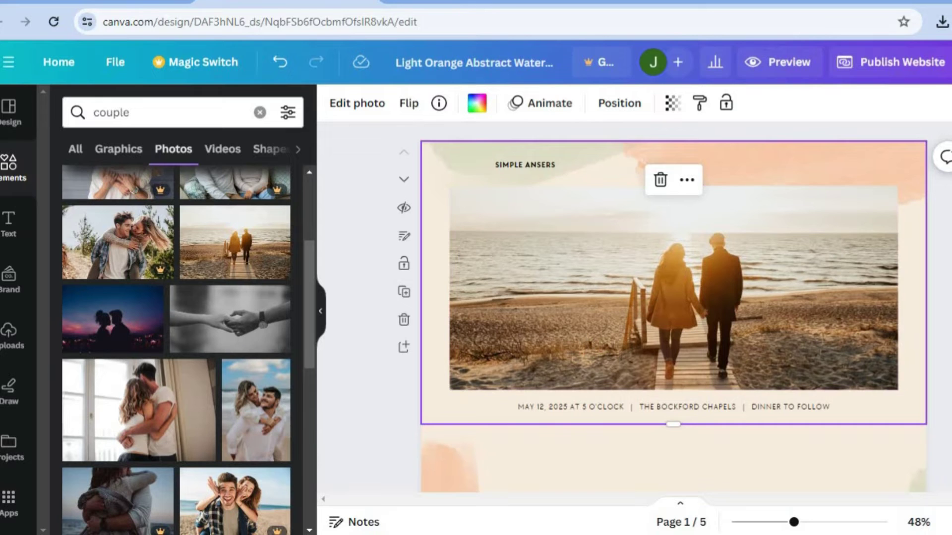
# Inspect the text settings of the event details line and of the "About the Couple" heading and paragraph.
pyautogui.scroll(-3, 574, 288)
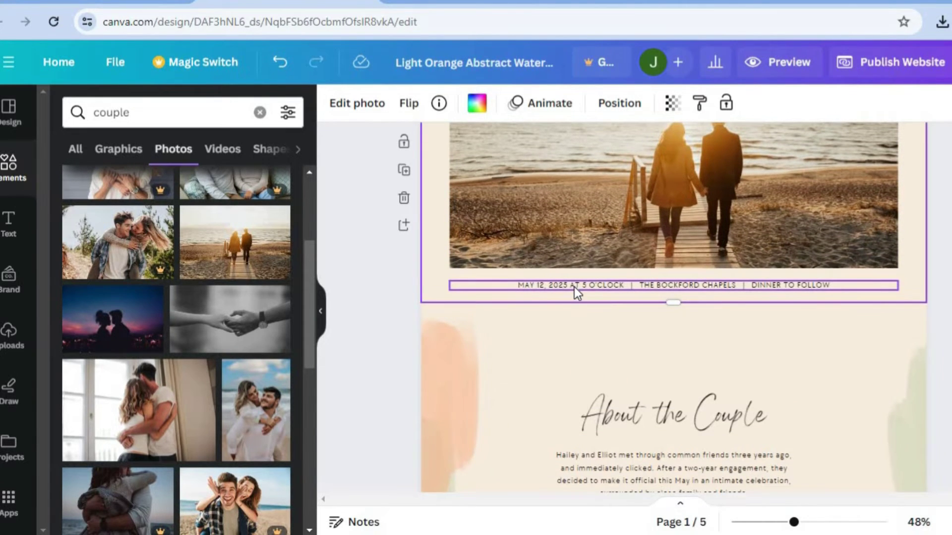
pyautogui.click(574, 287)
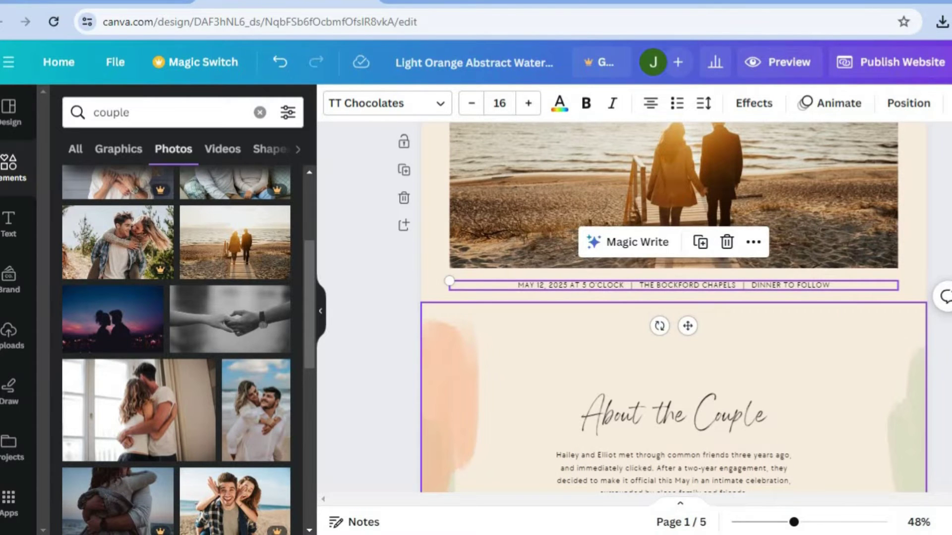
pyautogui.scroll(-4, 666, 248)
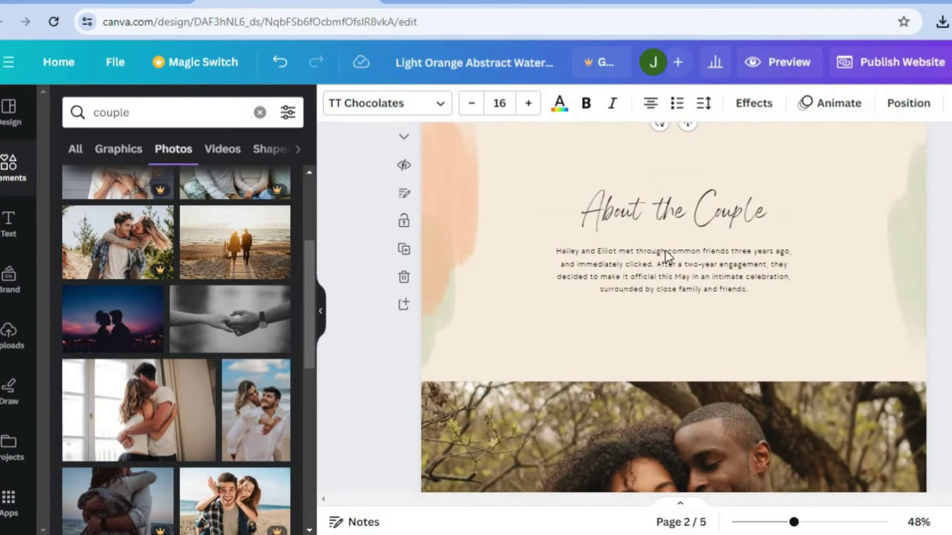
pyautogui.click(671, 214)
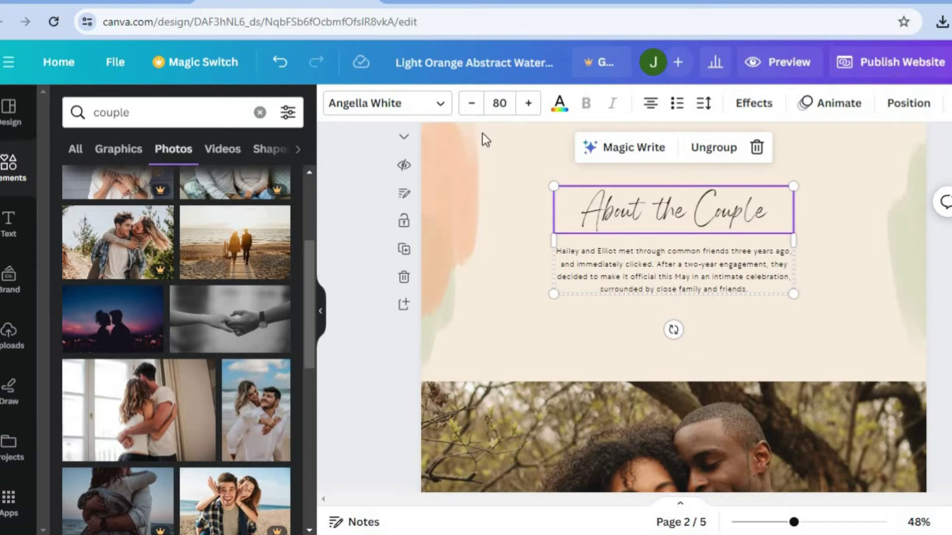
pyautogui.click(407, 104)
pyautogui.click(601, 271)
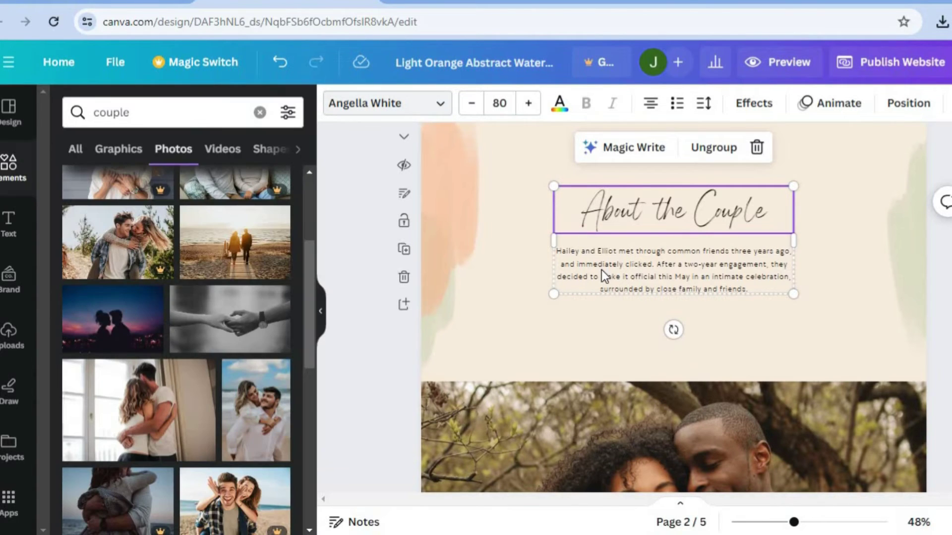
pyautogui.click(602, 271)
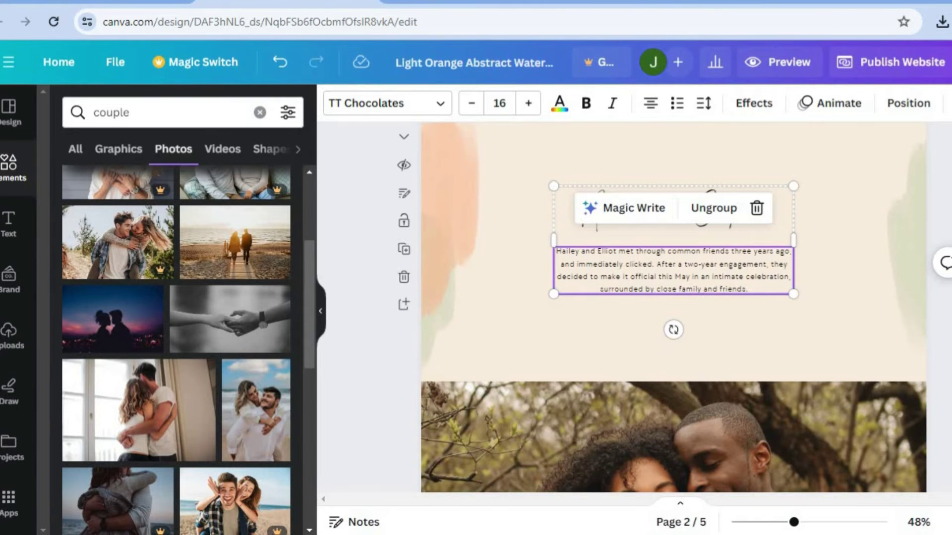
# Replace page 3's background picture with the photo of a couple walking through a dry grass field.
pyautogui.scroll(-5, 674, 307)
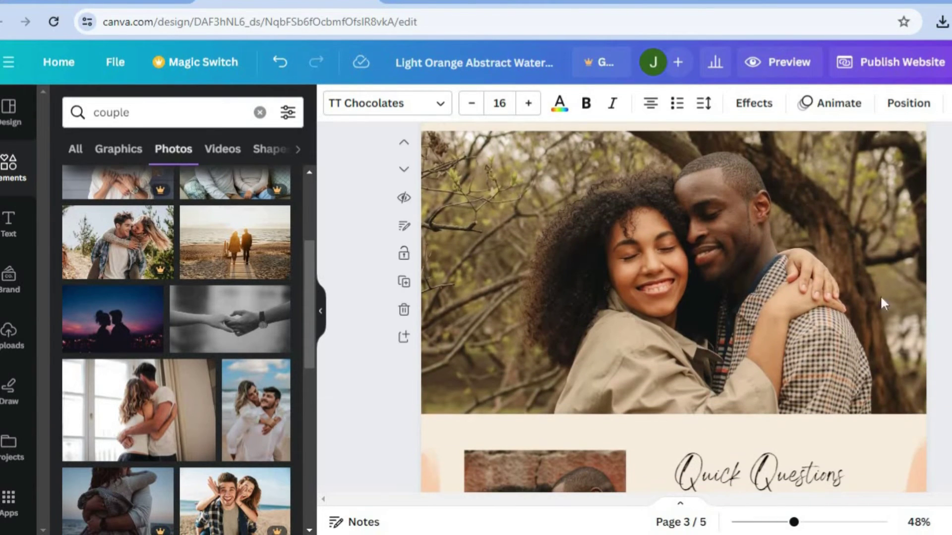
pyautogui.click(637, 260)
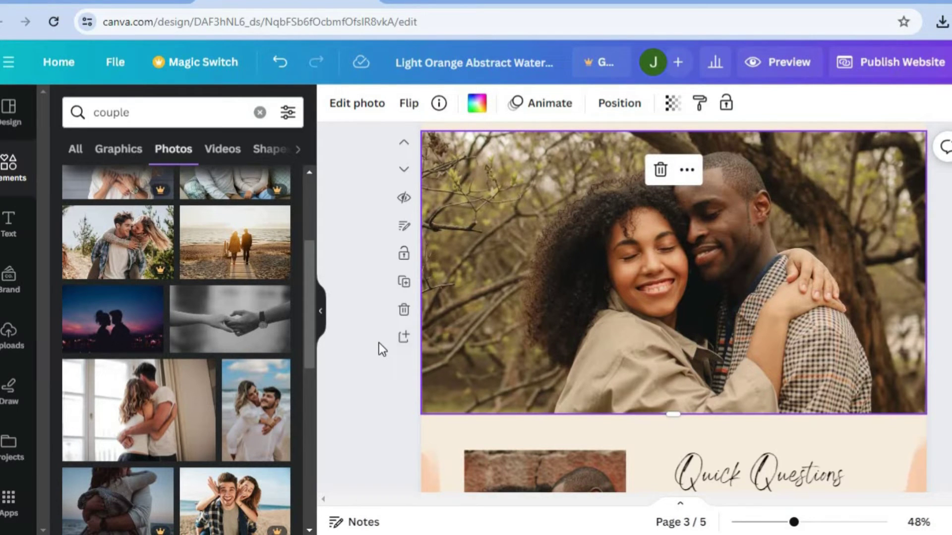
pyautogui.scroll(-3, 306, 360)
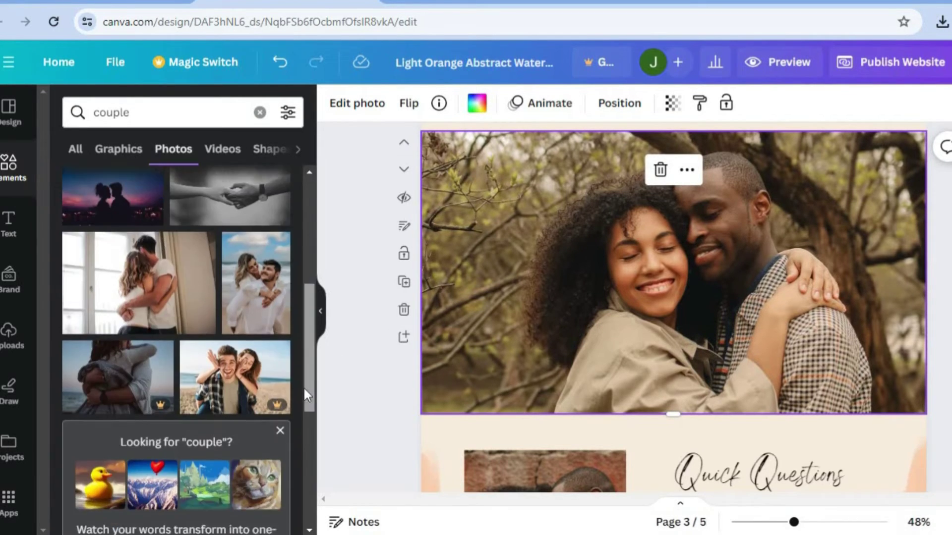
pyautogui.scroll(6, 302, 298)
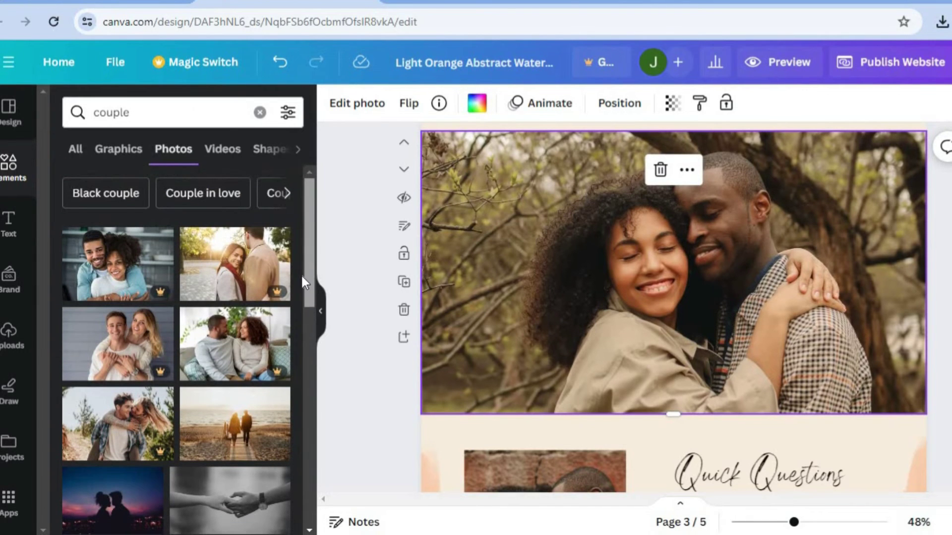
pyautogui.scroll(-4, 300, 363)
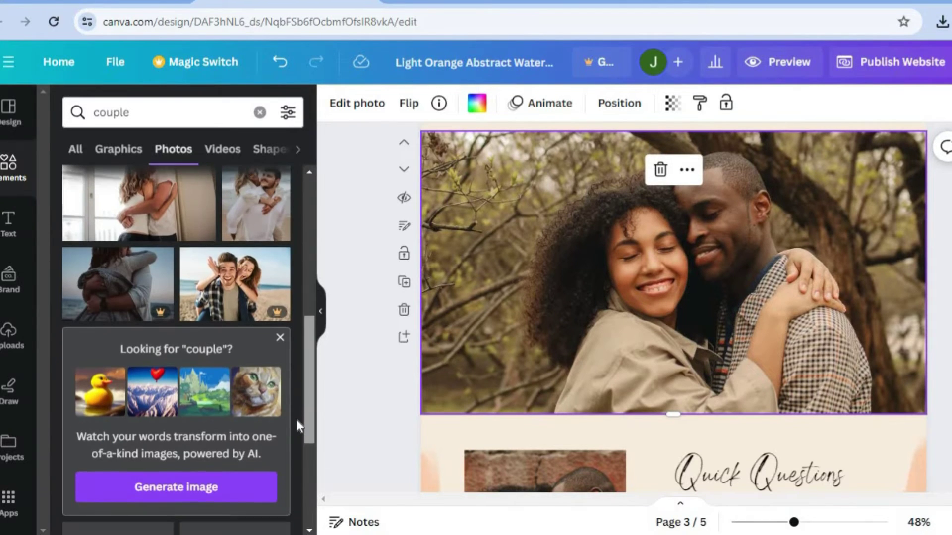
pyautogui.scroll(-8, 302, 425)
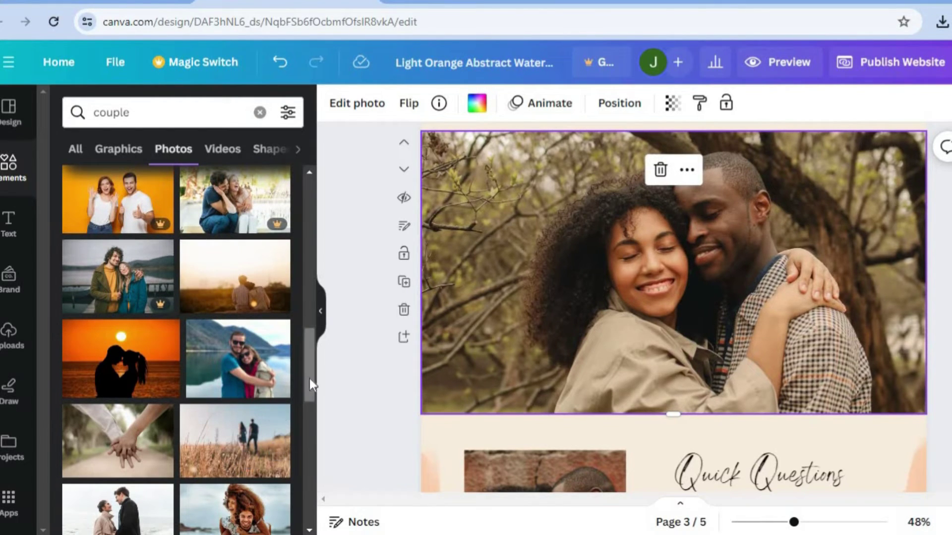
pyautogui.scroll(-3, 308, 392)
pyautogui.moveTo(241, 426); pyautogui.dragTo(206, 402)
pyautogui.moveTo(497, 224); pyautogui.dragTo(478, 195)
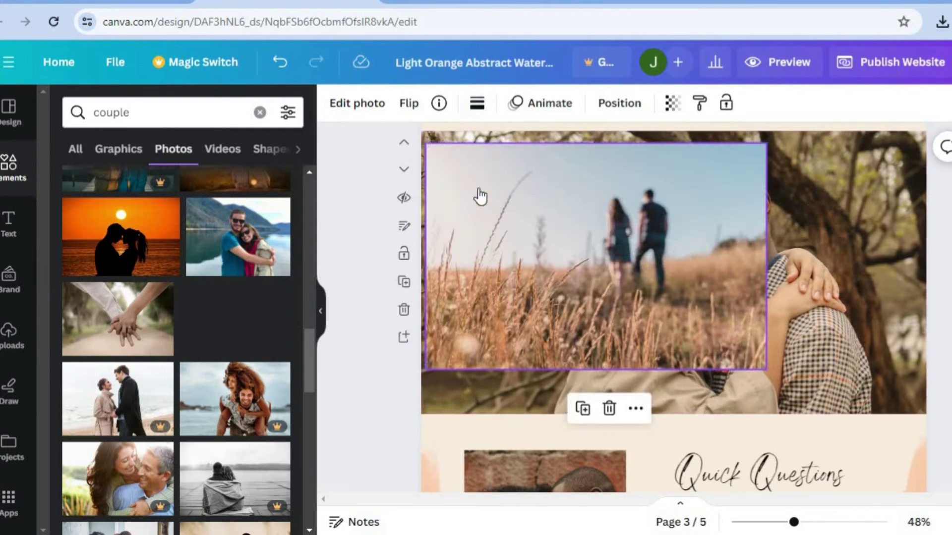
pyautogui.click(622, 409)
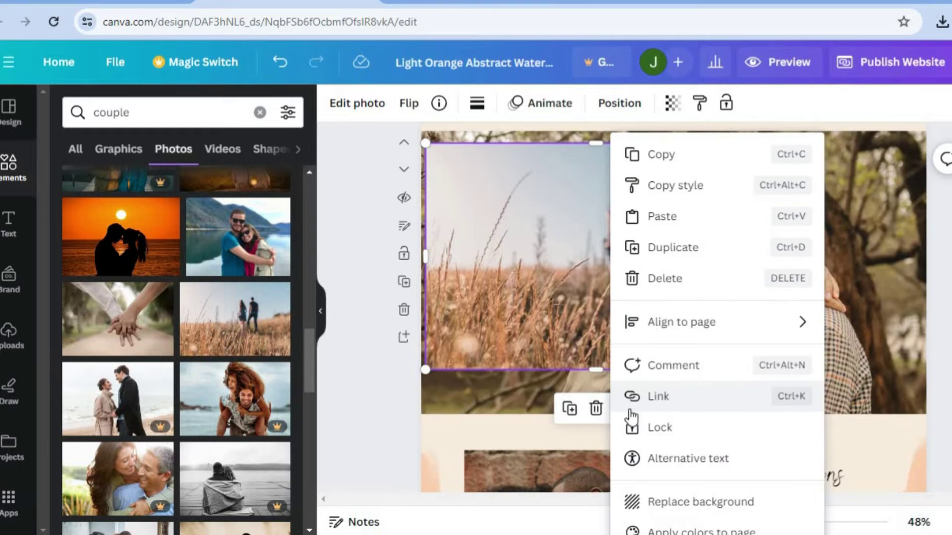
pyautogui.click(660, 504)
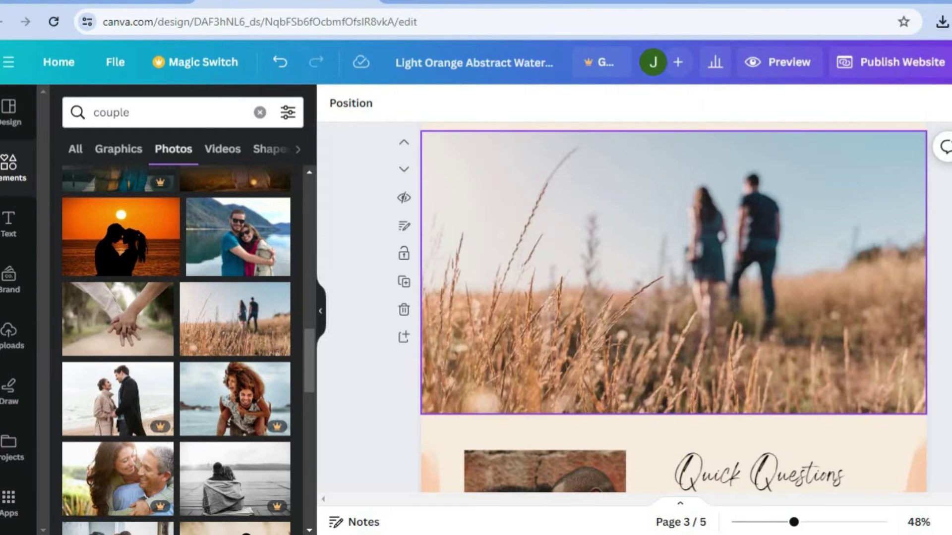
# Add a blank page after the closing RSVP page and delete it again.
pyautogui.scroll(-5, 674, 307)
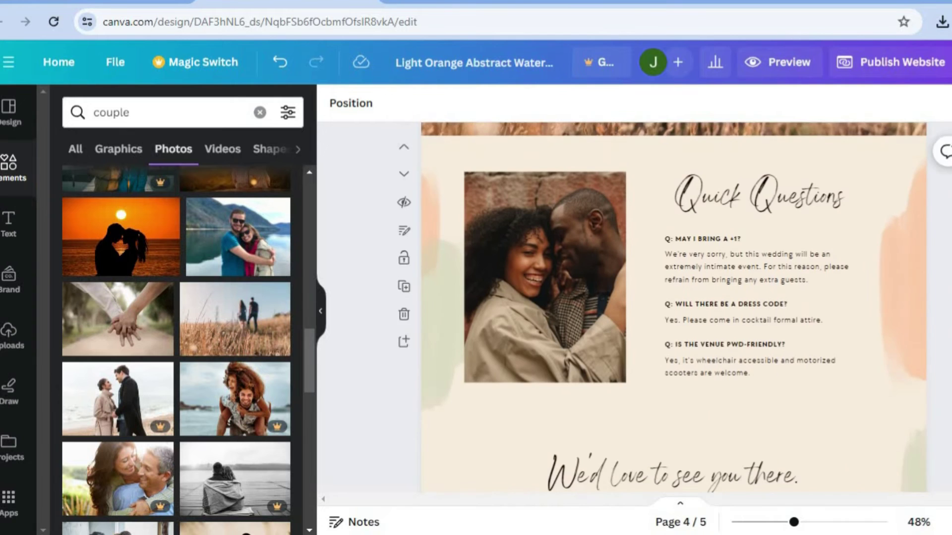
pyautogui.scroll(-5, 674, 307)
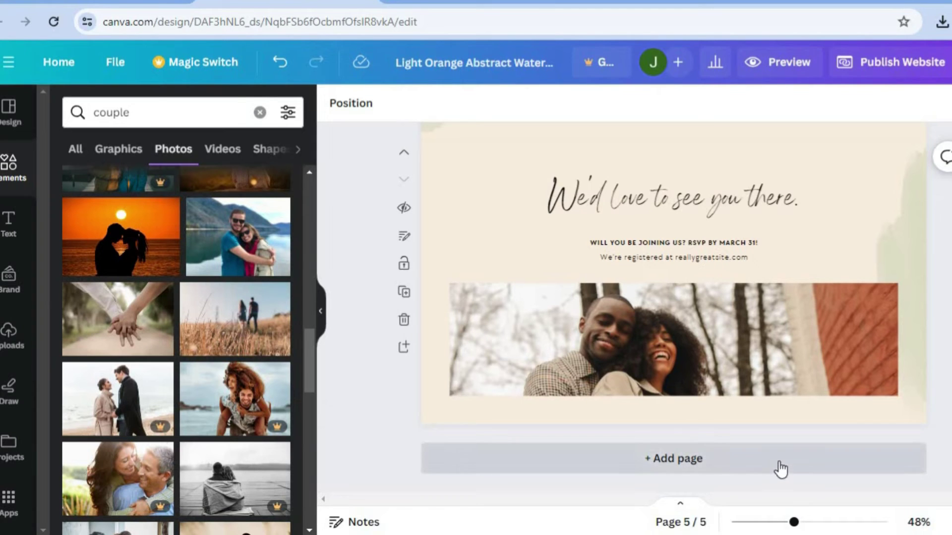
pyautogui.click(712, 469)
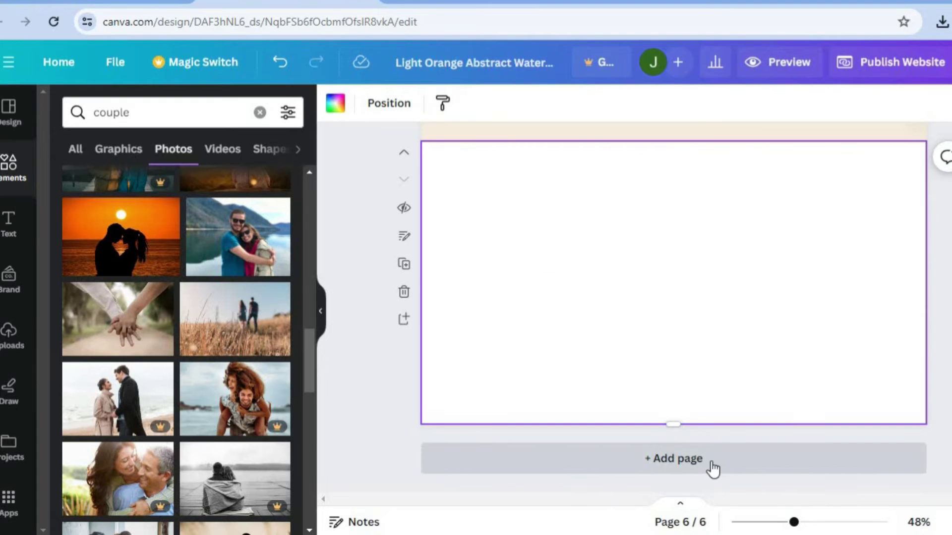
pyautogui.click(404, 293)
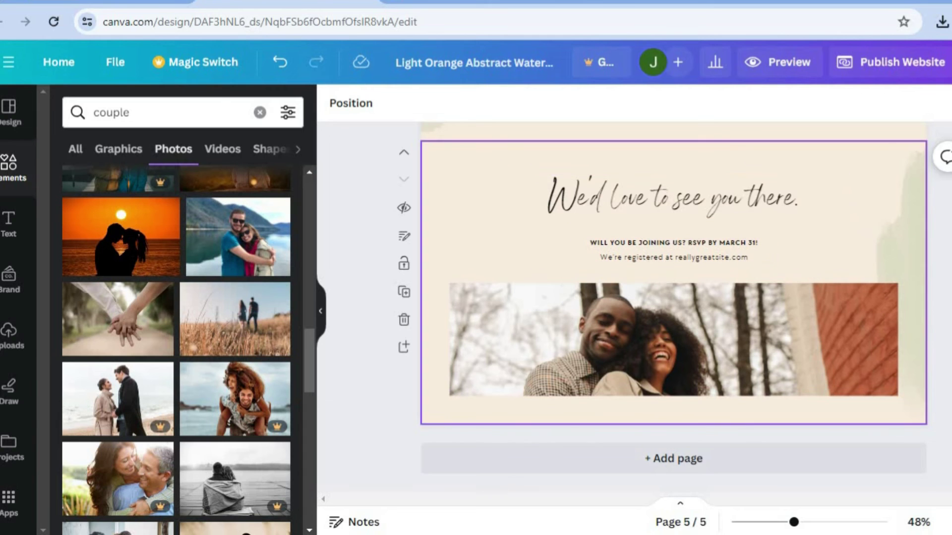
# Duplicate the closing "We'd love to see you there." page.
pyautogui.scroll(3, 674, 308)
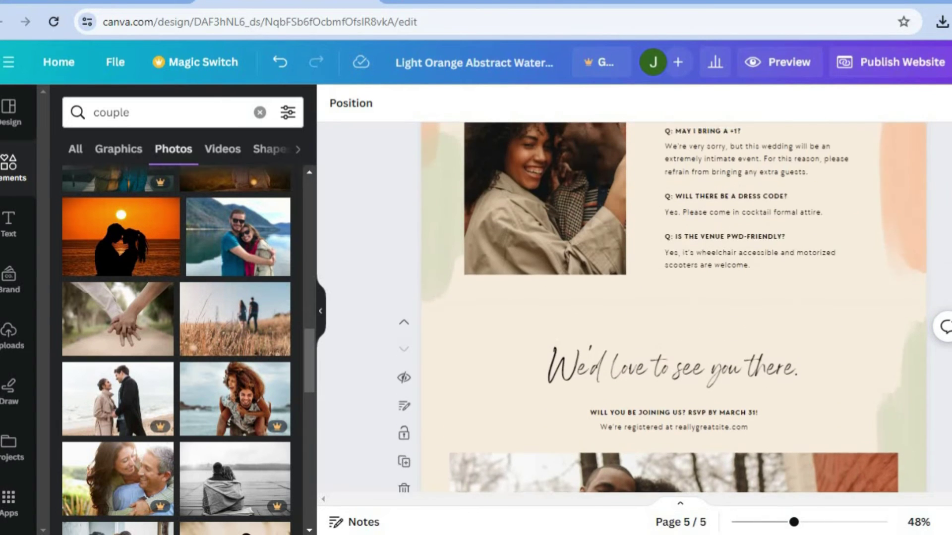
pyautogui.scroll(-3, 721, 296)
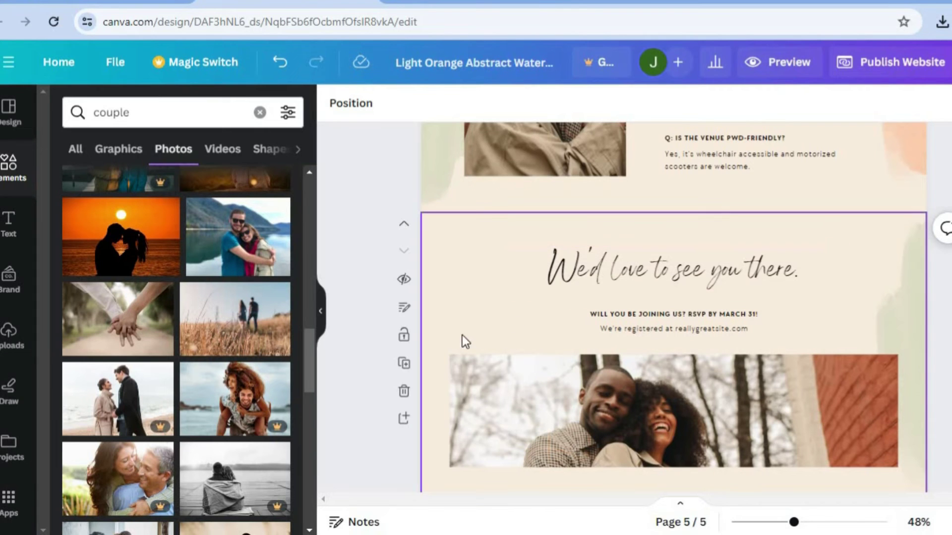
pyautogui.click(404, 367)
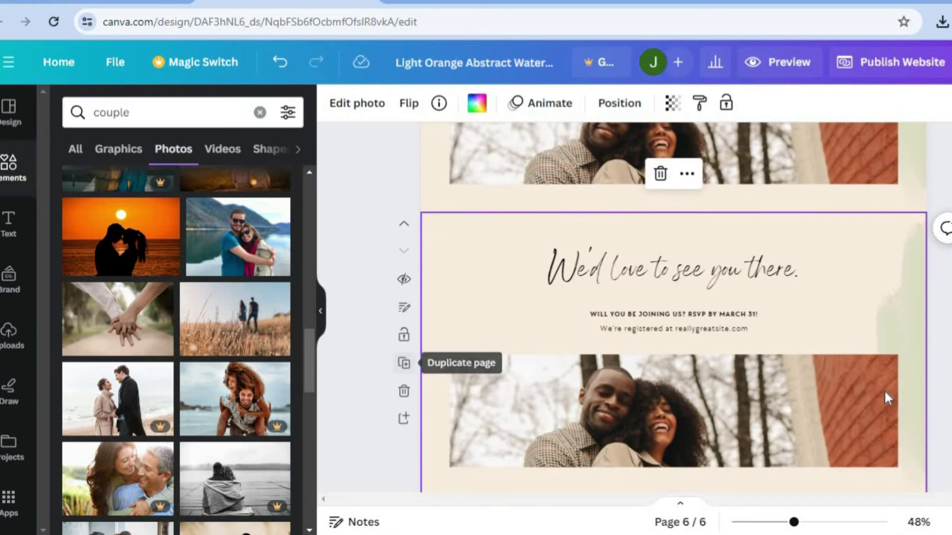
# Delete the "We'd love to see you there." heading, the RSVP line and the registry line from the duplicated page.
pyautogui.click(730, 279)
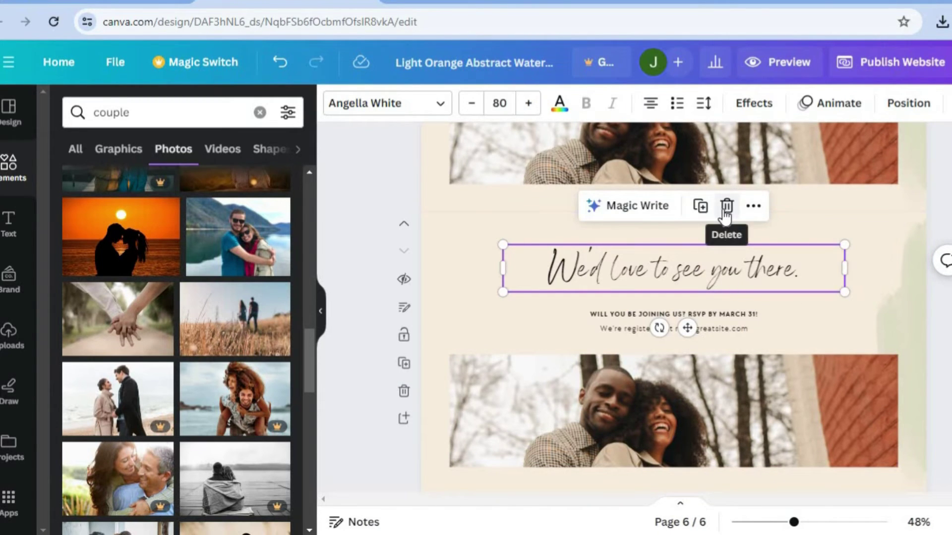
pyautogui.press('Delete')
pyautogui.click(678, 314)
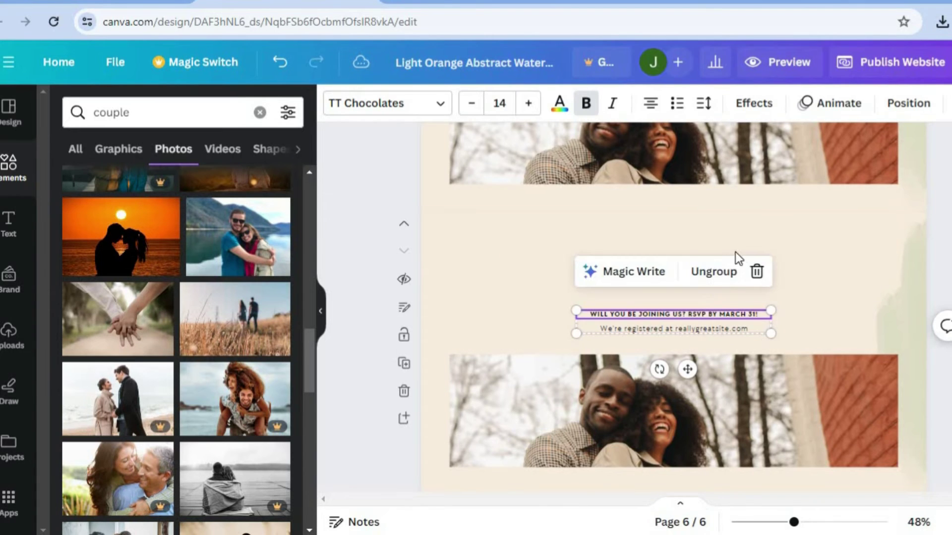
pyautogui.click(757, 273)
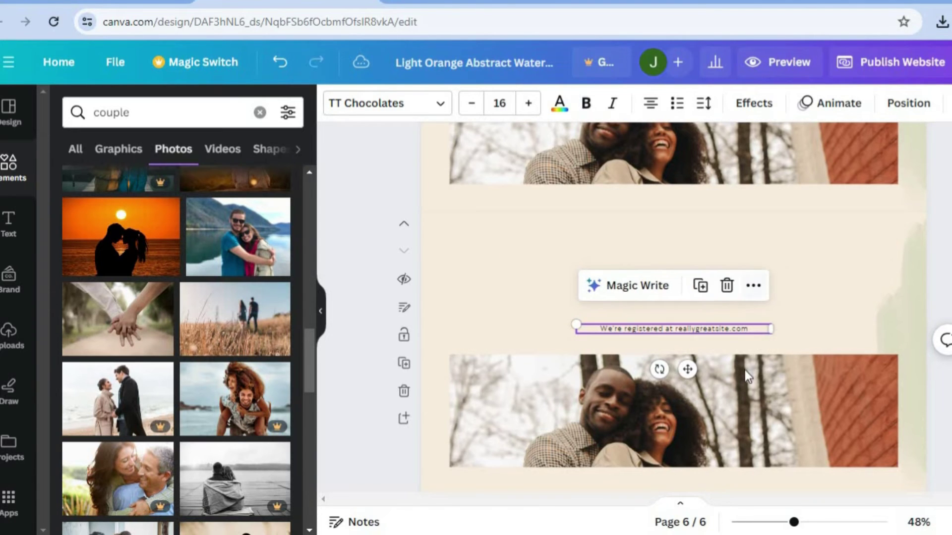
pyautogui.click(727, 286)
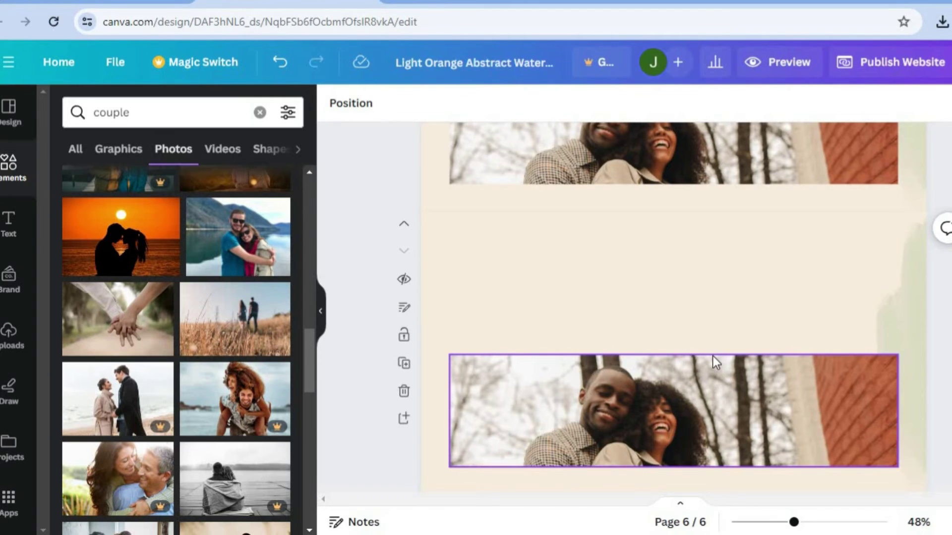
# Add a default heading text box to page 6 and delete the couple photo below it.
pyautogui.scroll(-2, 685, 293)
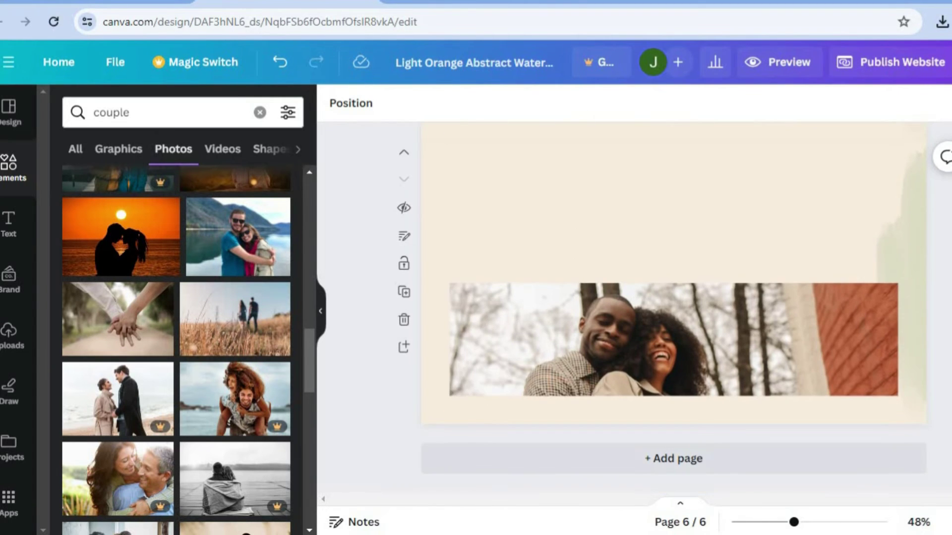
pyautogui.click(8, 225)
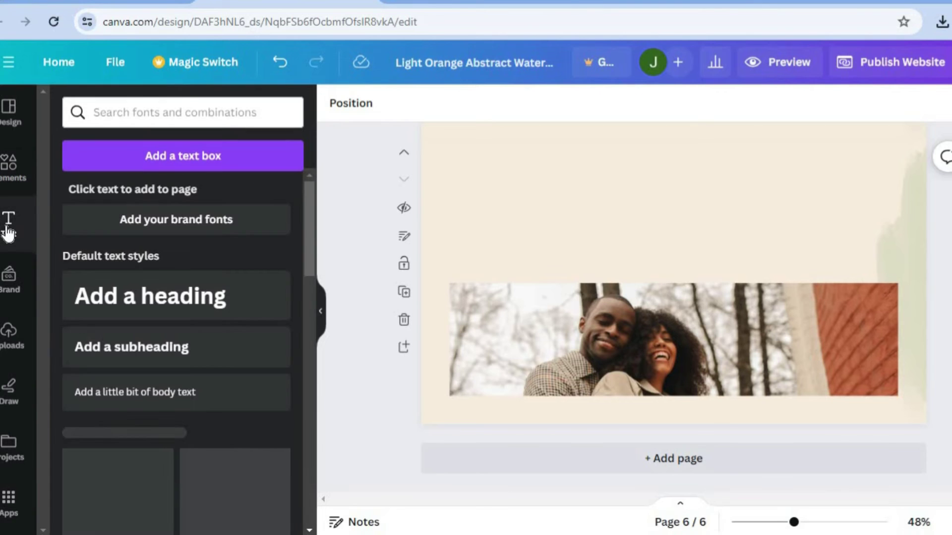
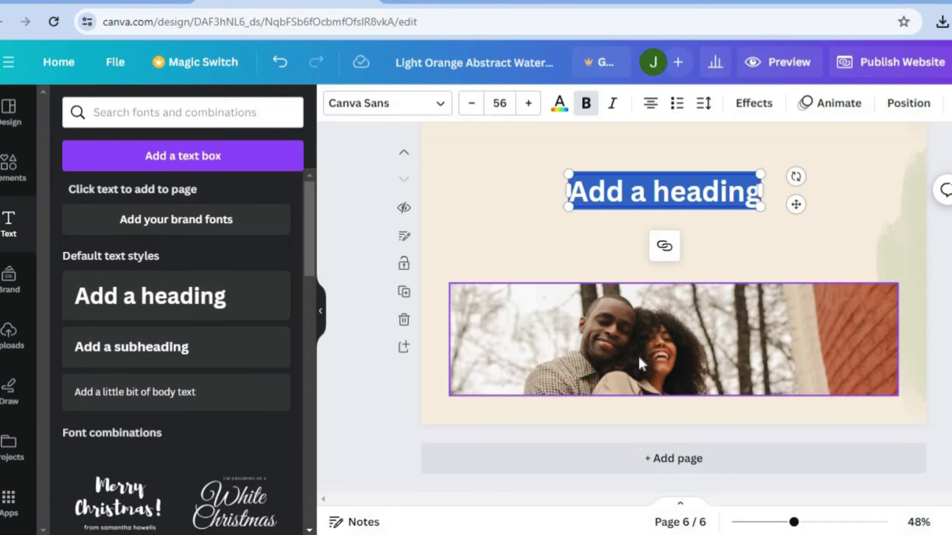
pyautogui.click(668, 328)
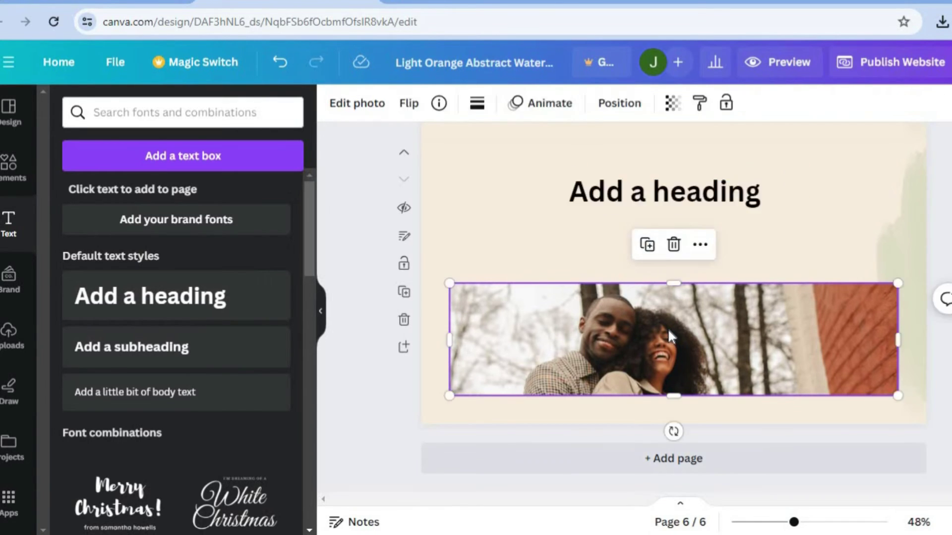
pyautogui.click(673, 244)
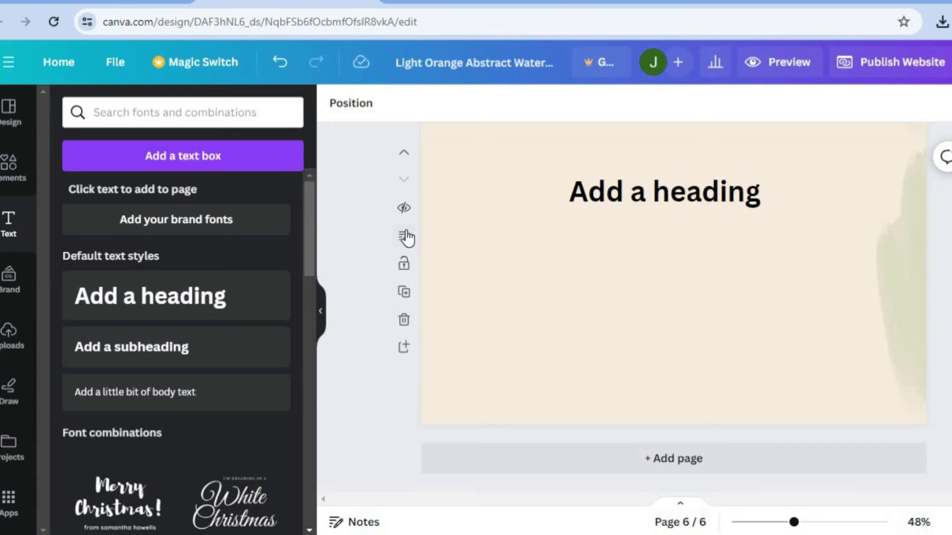
# Replace the elements search "couple" with "GRID" and show the full set of grid layouts.
pyautogui.click(6, 174)
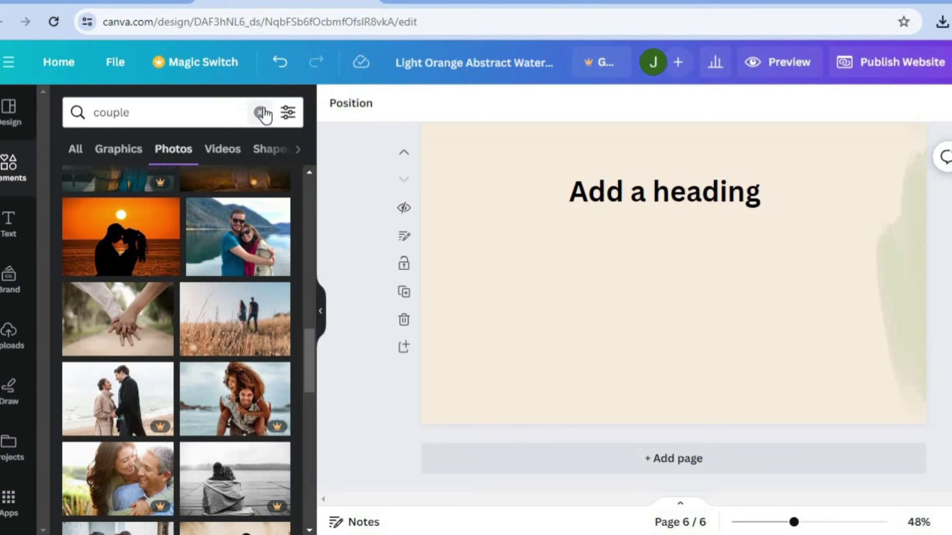
pyautogui.click(261, 114)
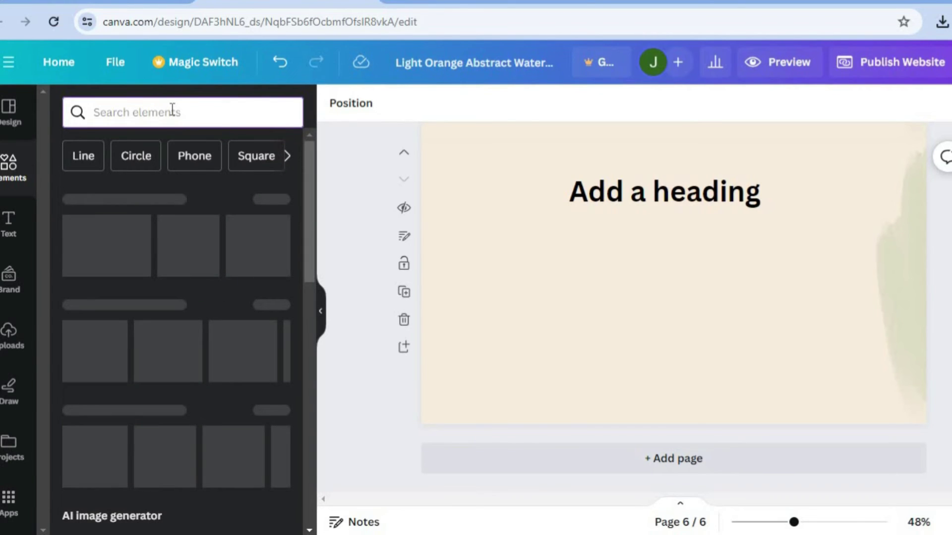
pyautogui.write('Gl')
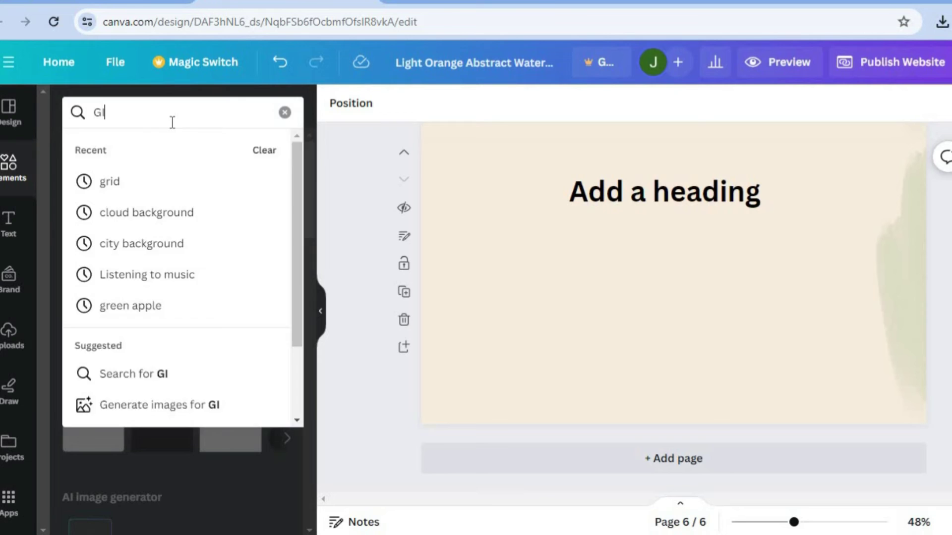
pyautogui.press('BackSpace')
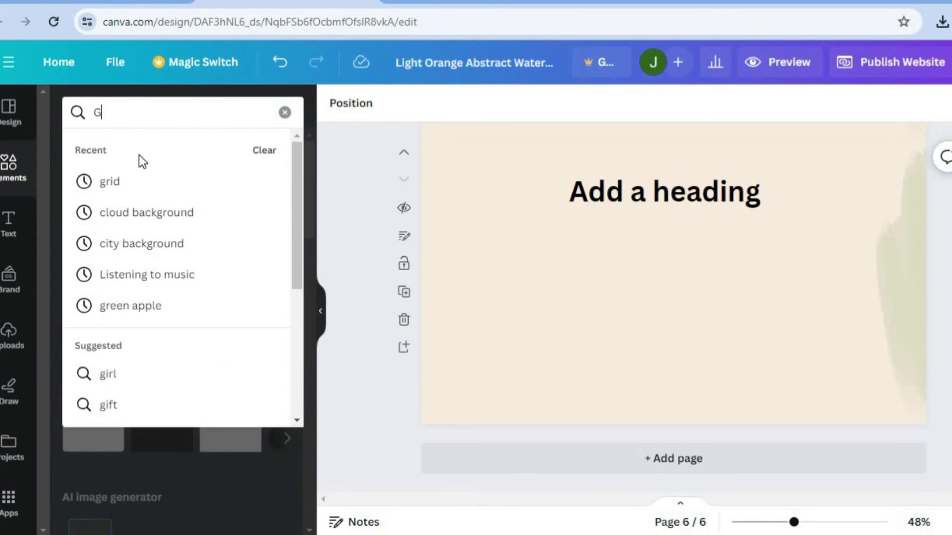
pyautogui.write('RID')
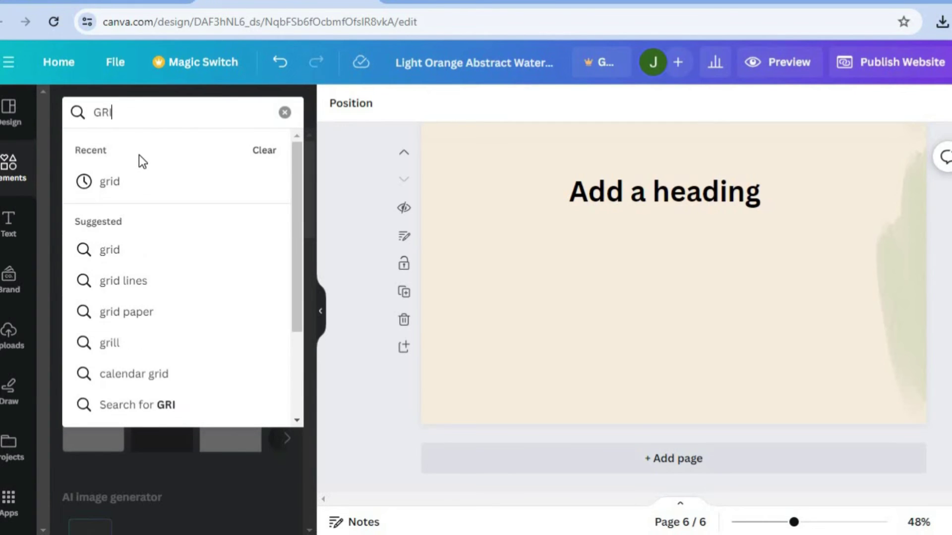
pyautogui.press('Return')
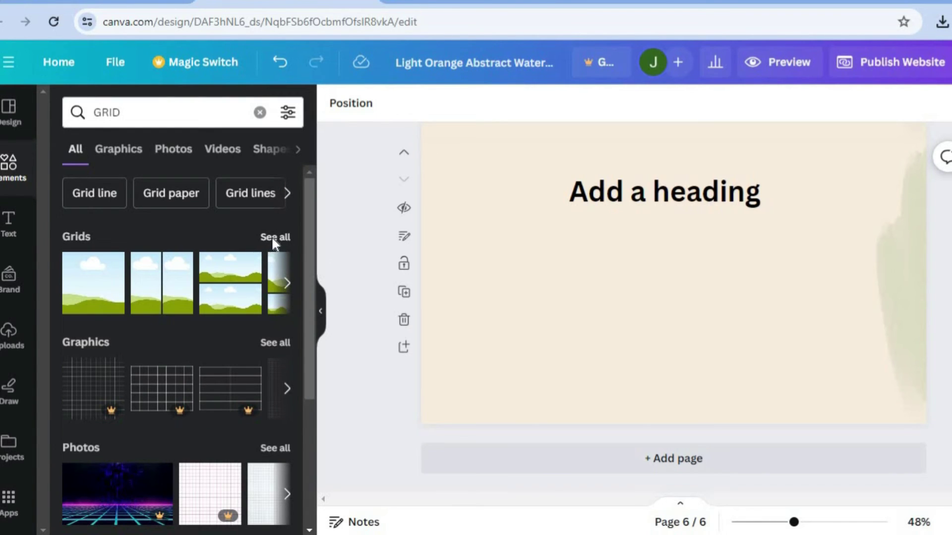
pyautogui.click(271, 236)
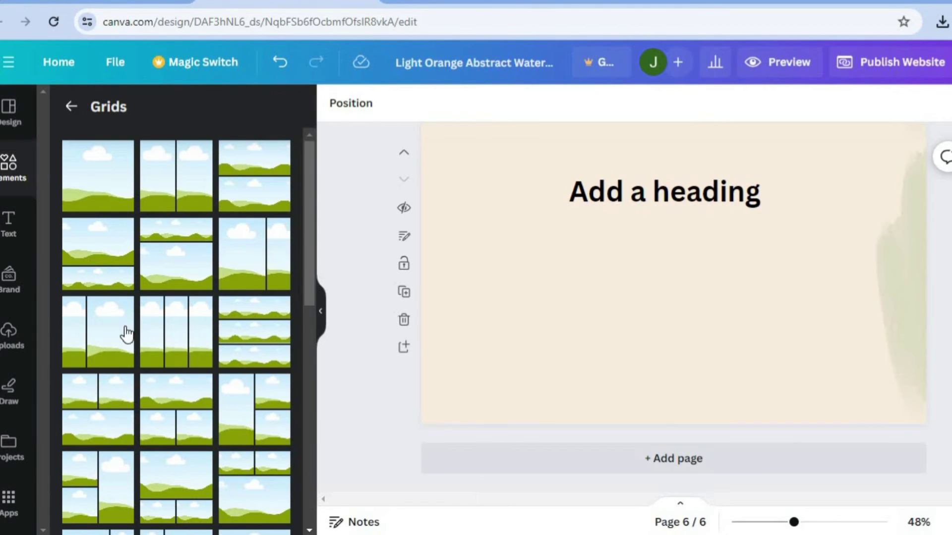
# Search the elements for "photo grid" and browse the complete list of matching graphics.
pyautogui.click(71, 106)
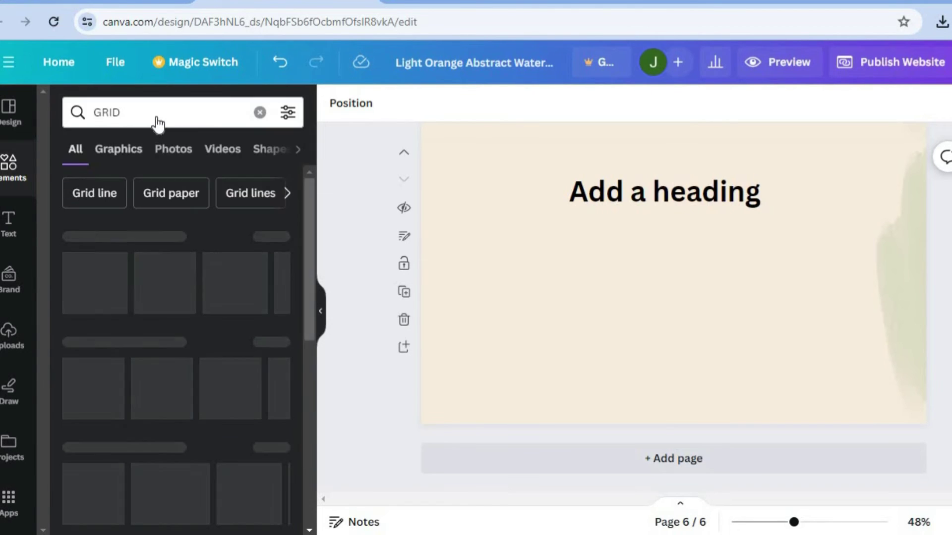
pyautogui.click(158, 117)
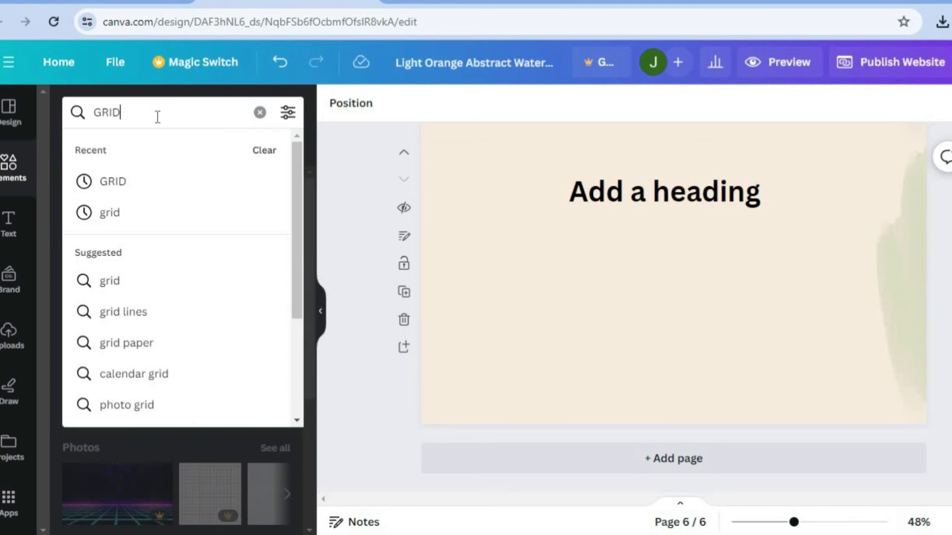
pyautogui.click(148, 407)
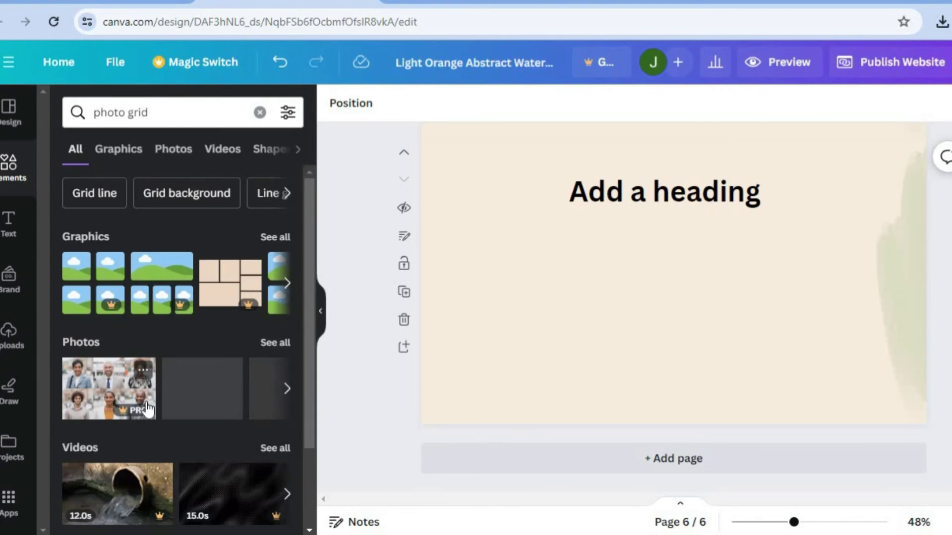
pyautogui.click(278, 238)
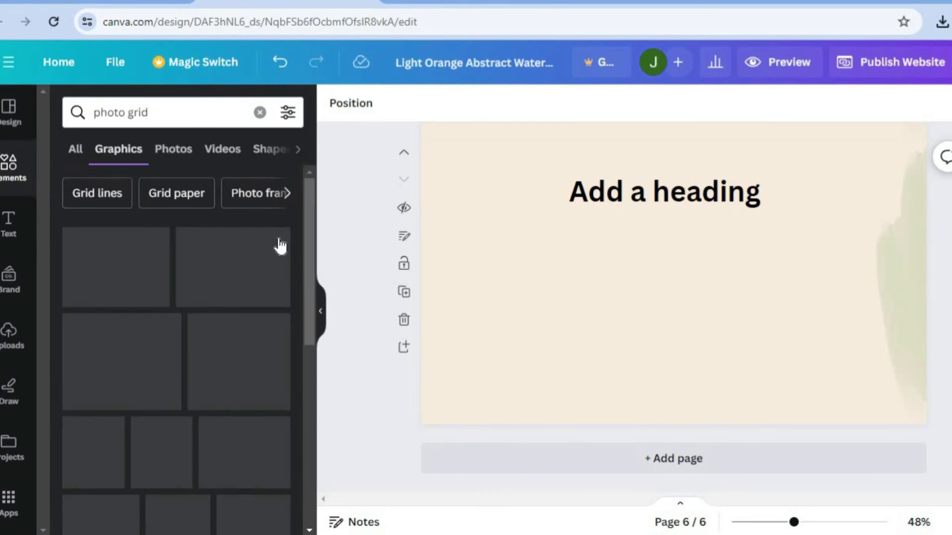
pyautogui.moveTo(308, 243)
pyautogui.mouseDown()
pyautogui.moveTo(304, 351)
pyautogui.moveTo(305, 242)
pyautogui.mouseUp()
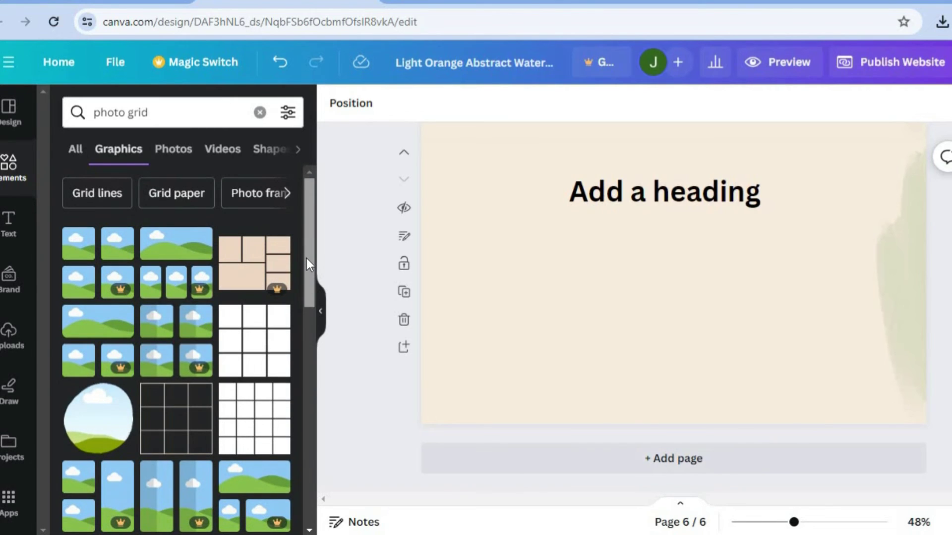
pyautogui.scroll(-2, 306, 263)
pyautogui.moveTo(308, 271); pyautogui.dragTo(309, 442)
pyautogui.moveTo(311, 367); pyautogui.dragTo(304, 432)
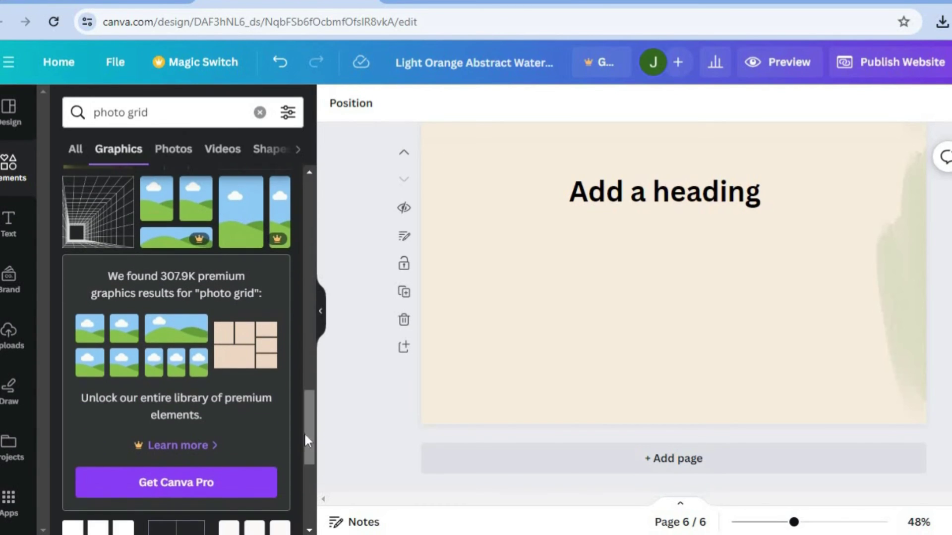
# Try a photo grid graphic with one wide and three small frames, enlarged below the page 6 heading, and remove it.
pyautogui.click(164, 362)
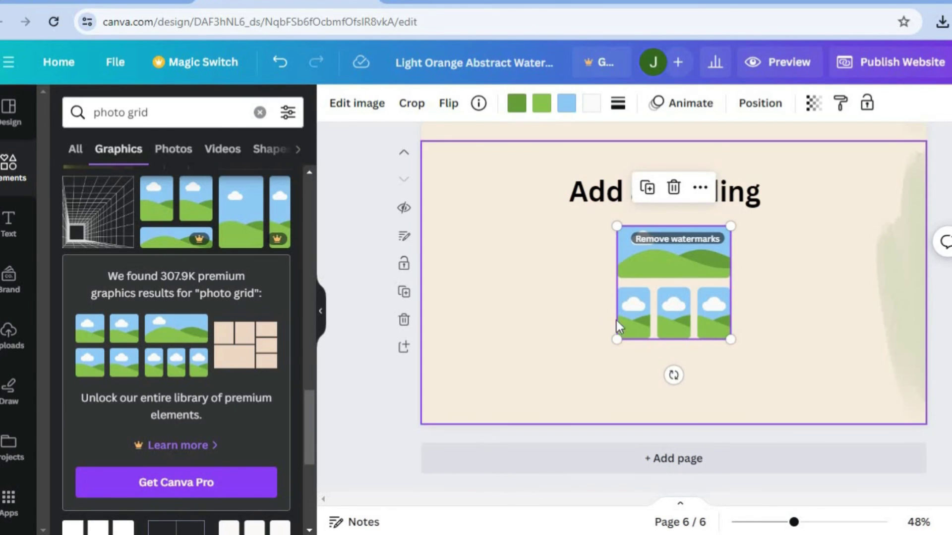
pyautogui.moveTo(616, 339); pyautogui.dragTo(545, 413)
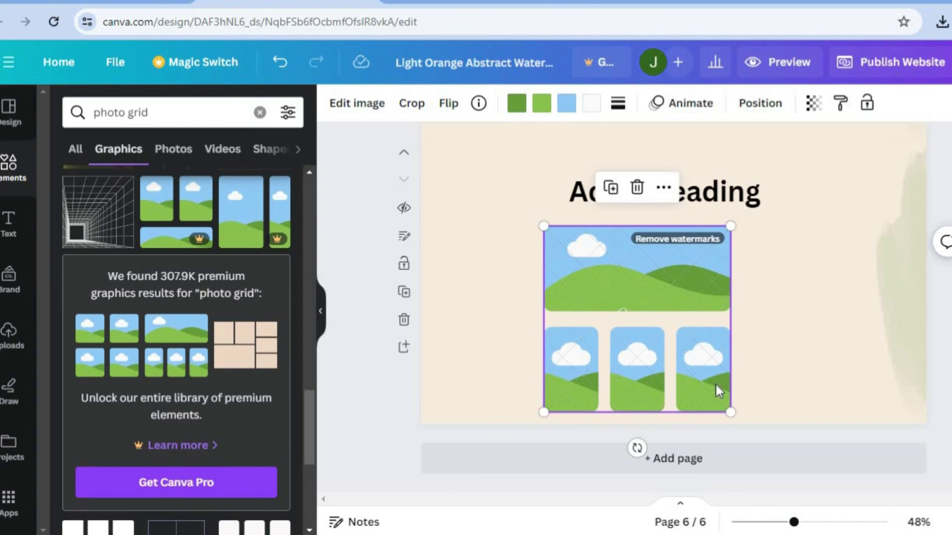
pyautogui.click(637, 187)
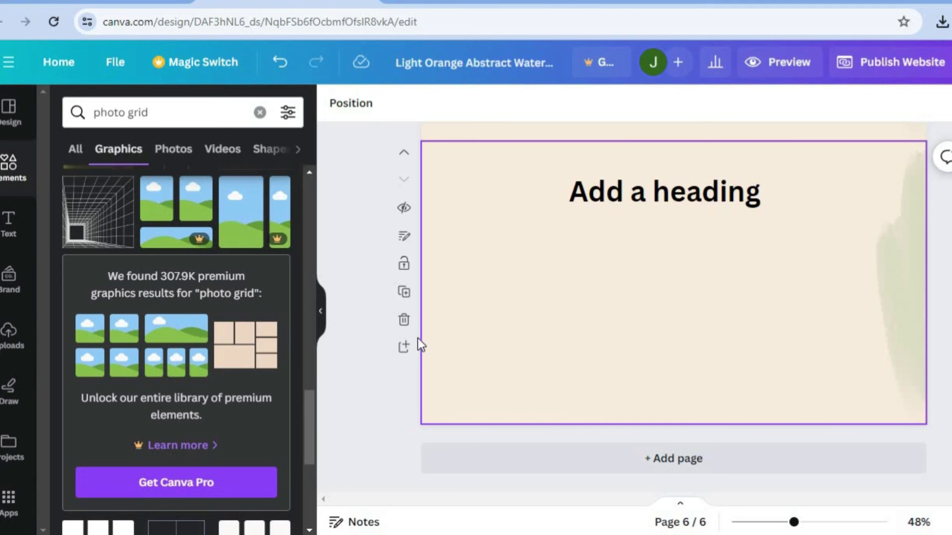
# Delete page 6, which holds only the default heading.
pyautogui.click(404, 322)
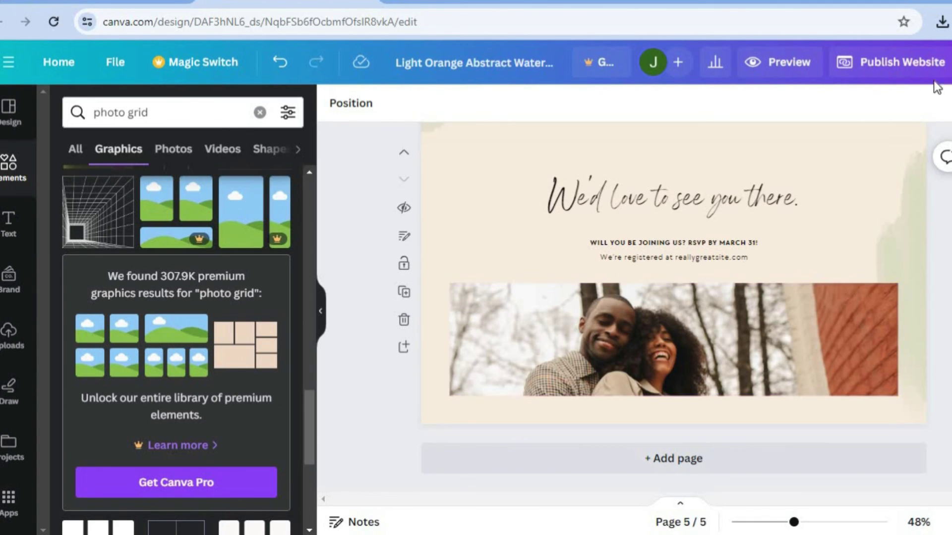
# Start publishing the website to a free Canva domain with navigation and mobile resizing, and continue to the settings review.
pyautogui.click(892, 70)
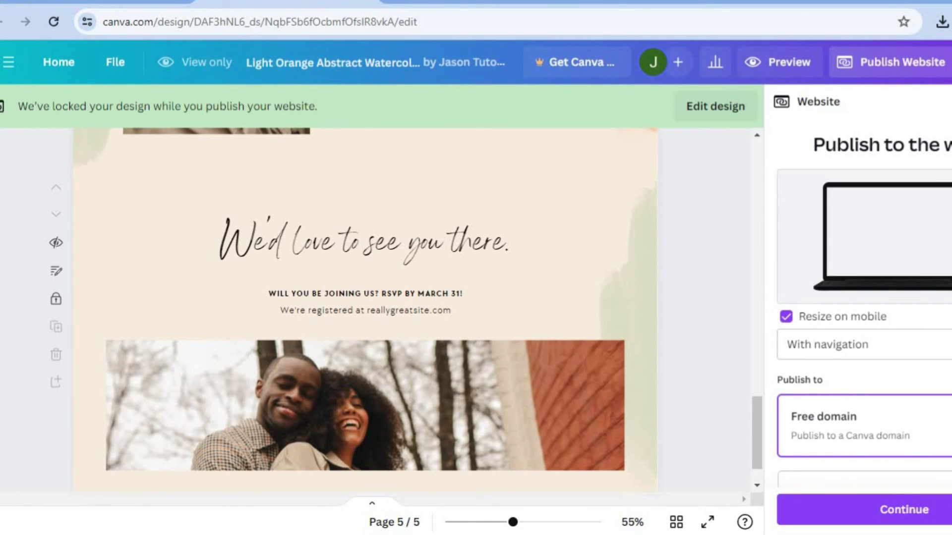
pyautogui.scroll(-2, 862, 298)
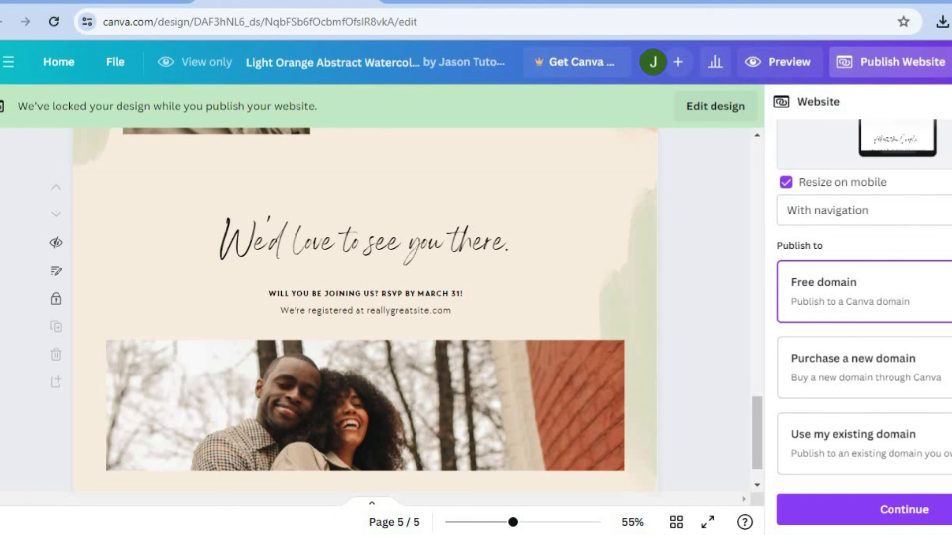
pyautogui.click(904, 513)
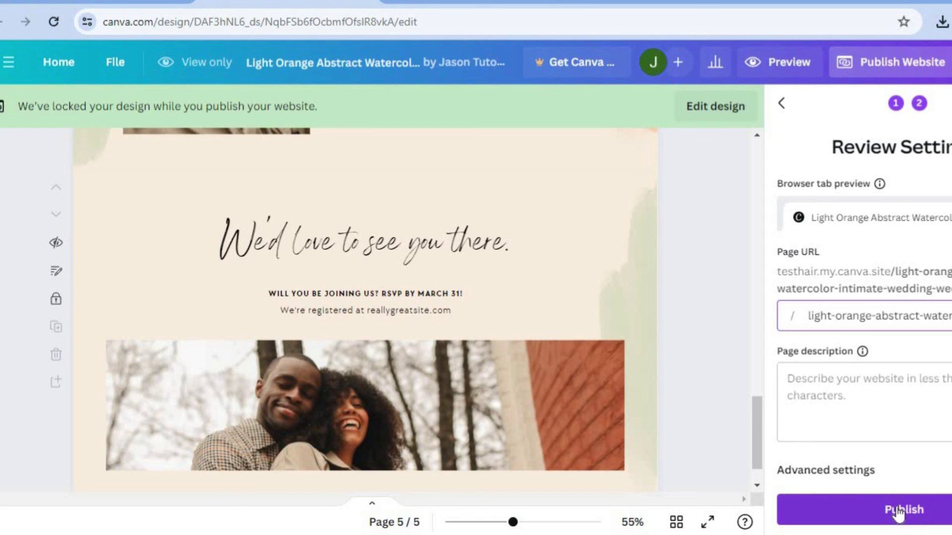
# Return to the first page and preview the website in desktop view from there down to the closing RSVP section.
pyautogui.moveTo(756, 445); pyautogui.dragTo(750, 160)
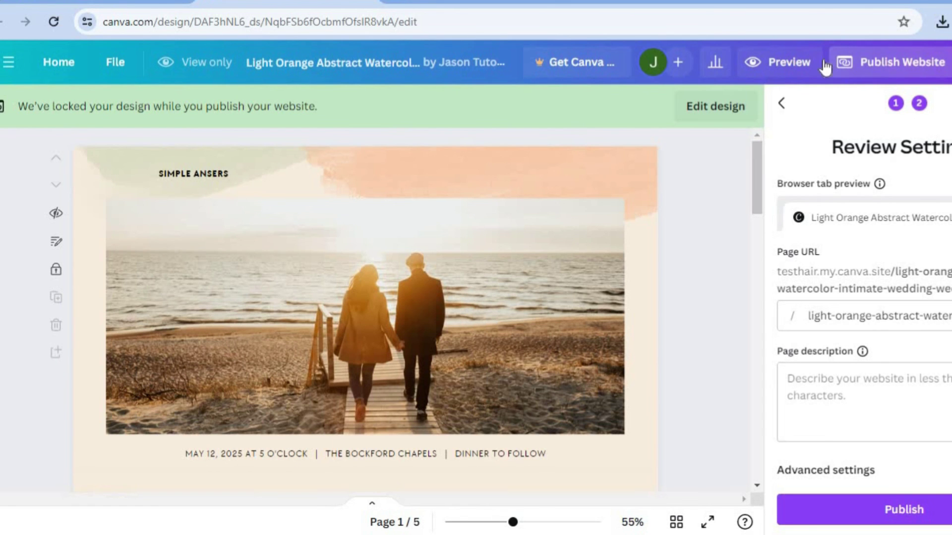
pyautogui.click(806, 62)
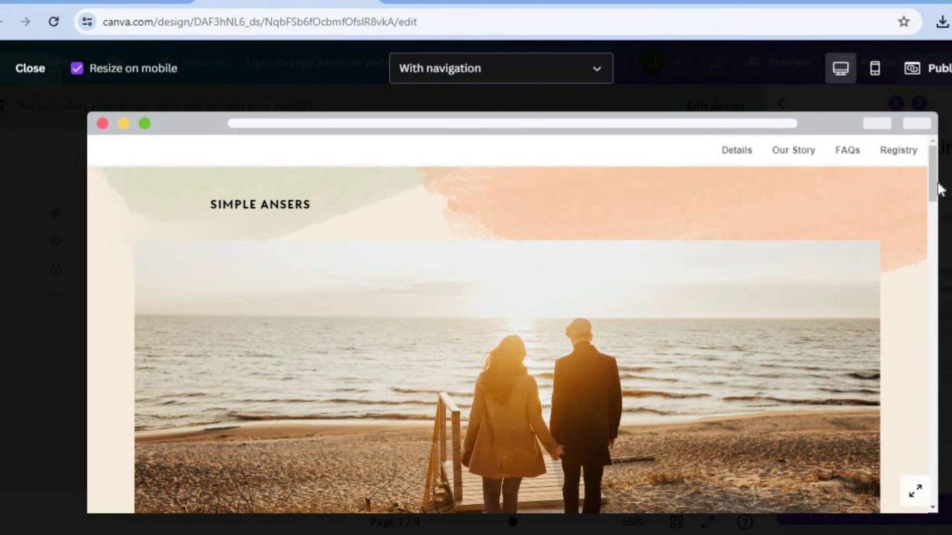
pyautogui.moveTo(932, 176); pyautogui.dragTo(921, 440)
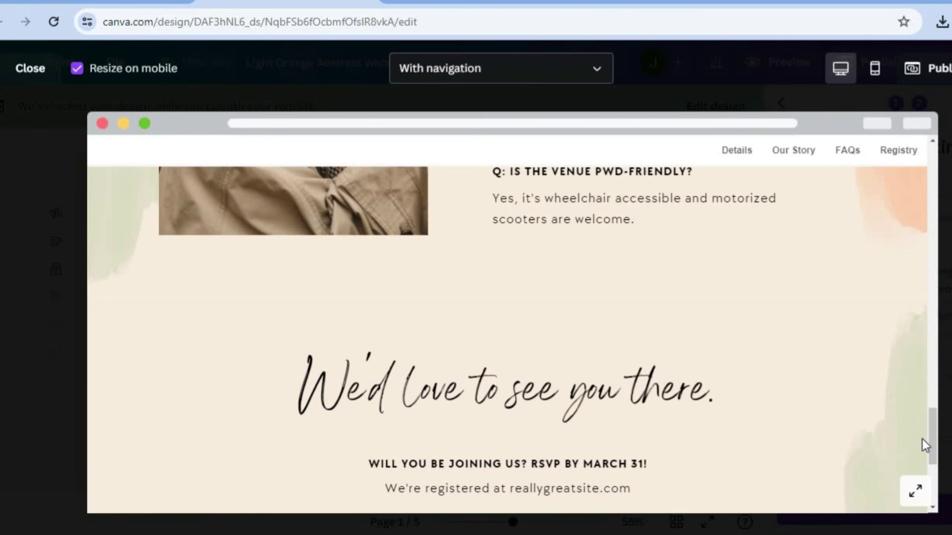